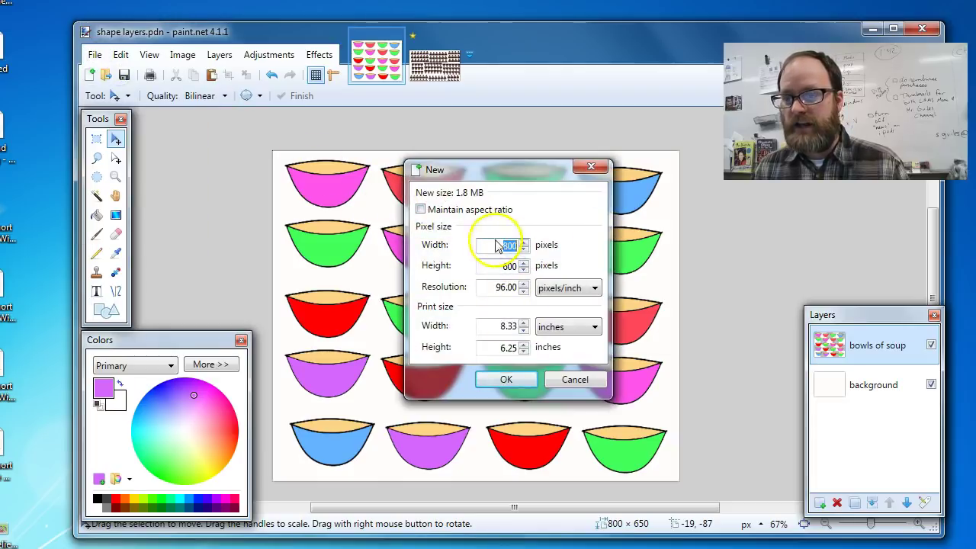
Create a blank 800 × 600 px image and add a new layer above the background
left_click(516, 382)
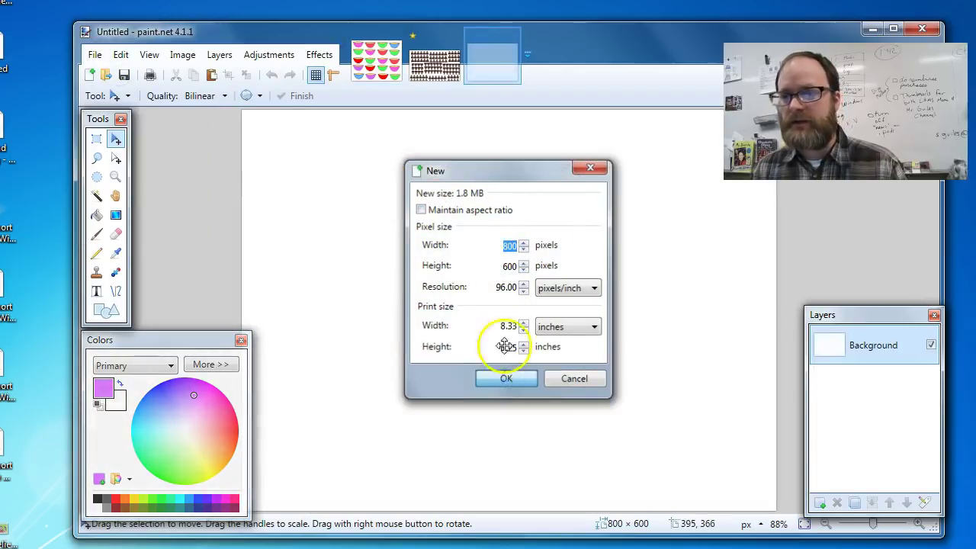
left_click_drag(175, 342, 131, 355)
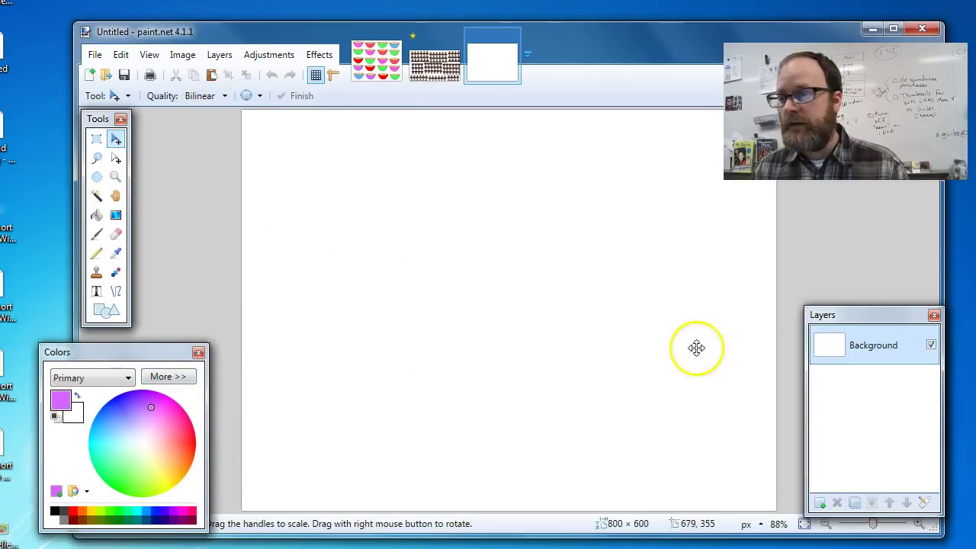
left_click(820, 504)
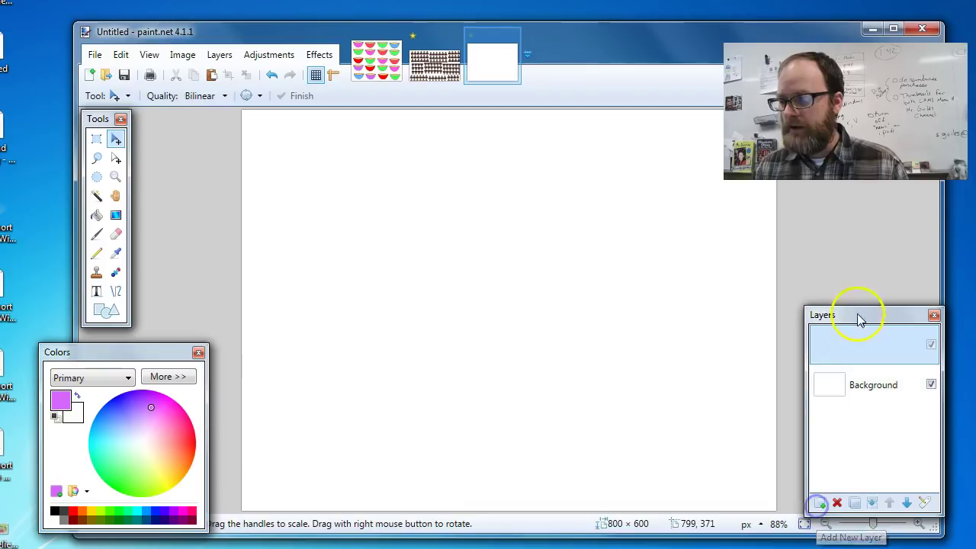
Set up the Line/Curve tool with black as the primary color and a brush width of 10
left_click(115, 291)
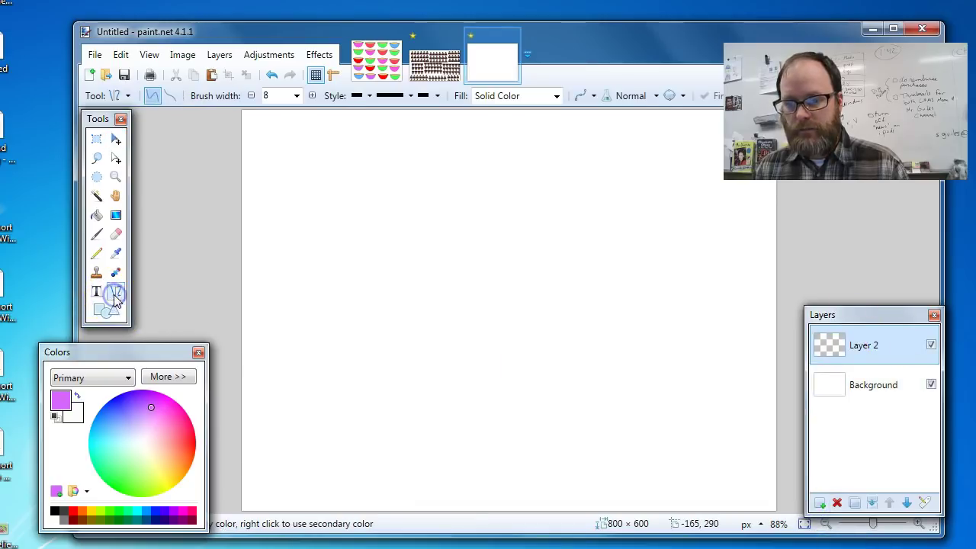
left_click(55, 512)
left_click_drag(112, 352, 159, 335)
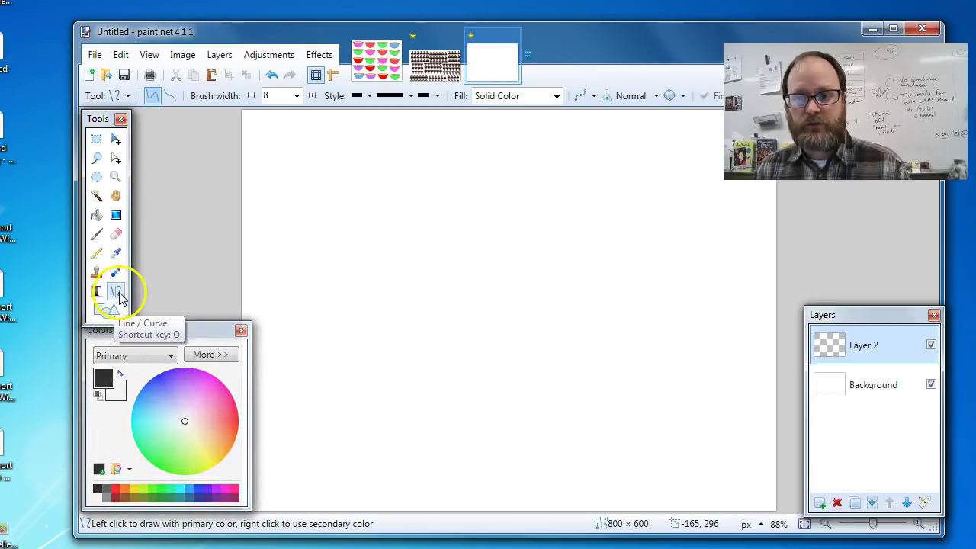
left_click(117, 292)
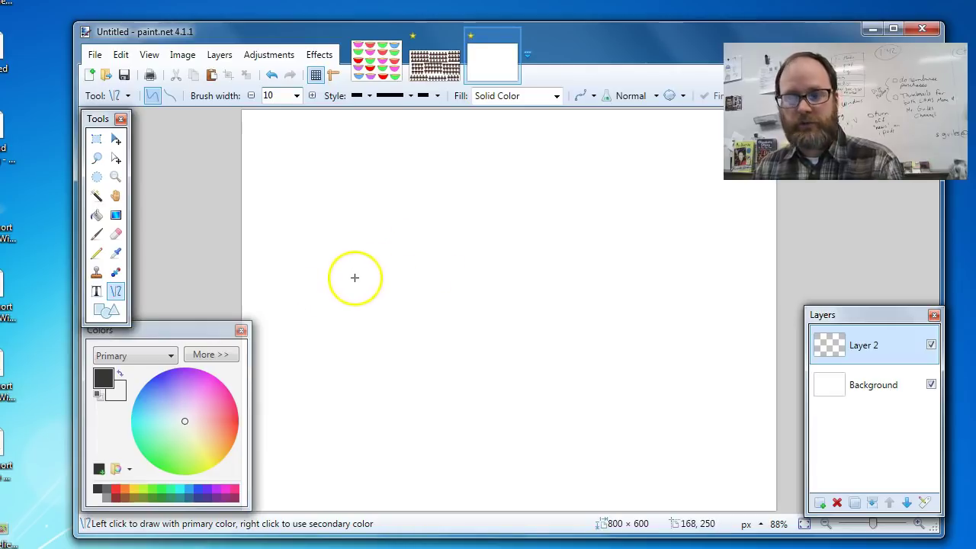
mouse_move(338, 277)
left_mouse_down()
mouse_move(634, 276)
mouse_move(630, 246)
mouse_move(633, 272)
left_mouse_up()
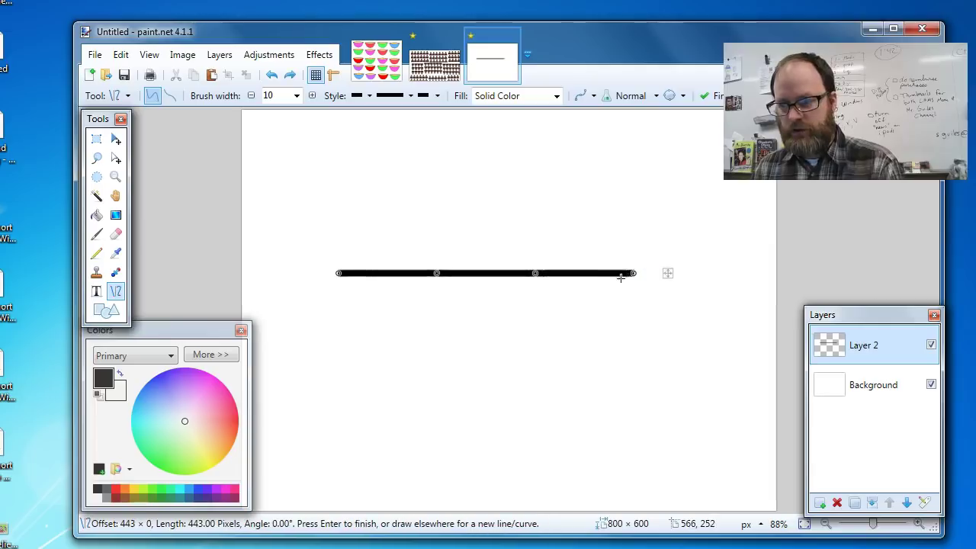
key("Escape")
left_click_drag(335, 269, 515, 380)
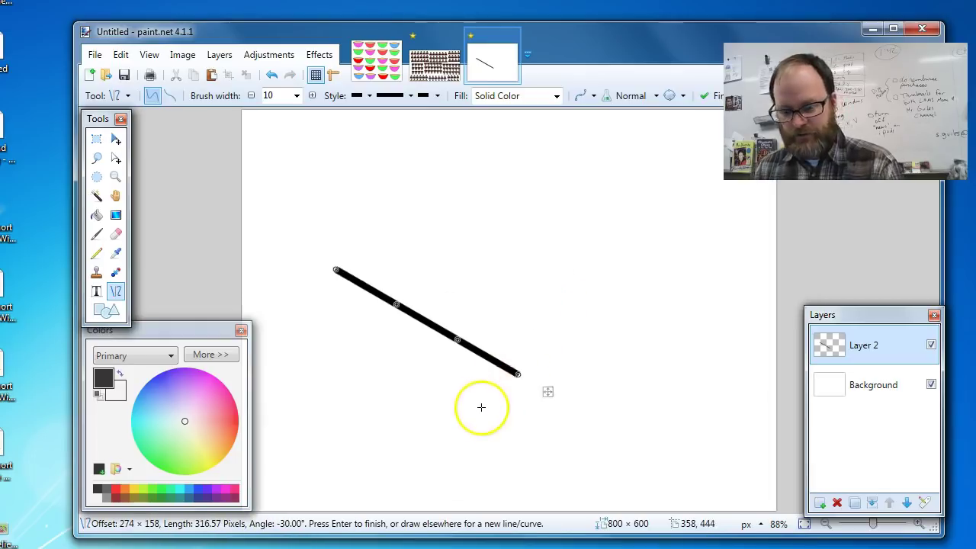
key("ctrl+z")
Draw a horizontal line about 344 px long near the canvas center and bend it slightly downward as the bowl's front rim
mouse_move(401, 328)
left_mouse_down()
mouse_move(510, 420)
mouse_move(468, 442)
mouse_move(404, 446)
mouse_move(358, 399)
mouse_move(327, 331)
mouse_move(389, 291)
mouse_move(500, 336)
mouse_move(630, 328)
mouse_move(673, 298)
mouse_move(631, 235)
mouse_move(646, 280)
mouse_move(635, 266)
left_mouse_up()
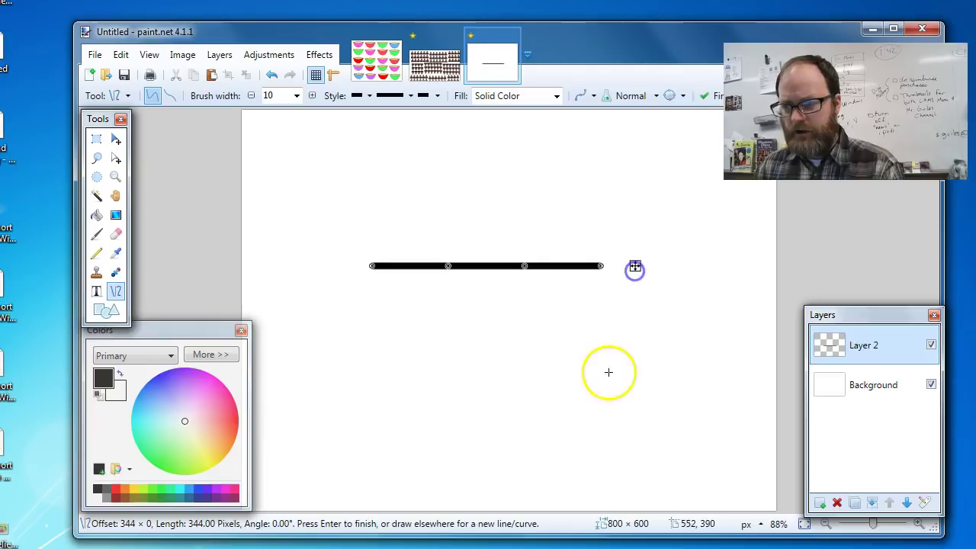
left_click_drag(452, 266, 455, 274)
left_click_drag(526, 263, 522, 276)
left_click_drag(455, 274, 455, 281)
left_click_drag(522, 276, 526, 284)
left_click(544, 330)
Draw a second line between the rim's ends and bow it slightly upward as the bowl's back rim
left_click(374, 265)
left_click_drag(373, 267, 593, 267)
left_click_drag(435, 267, 527, 254)
left_click(495, 333)
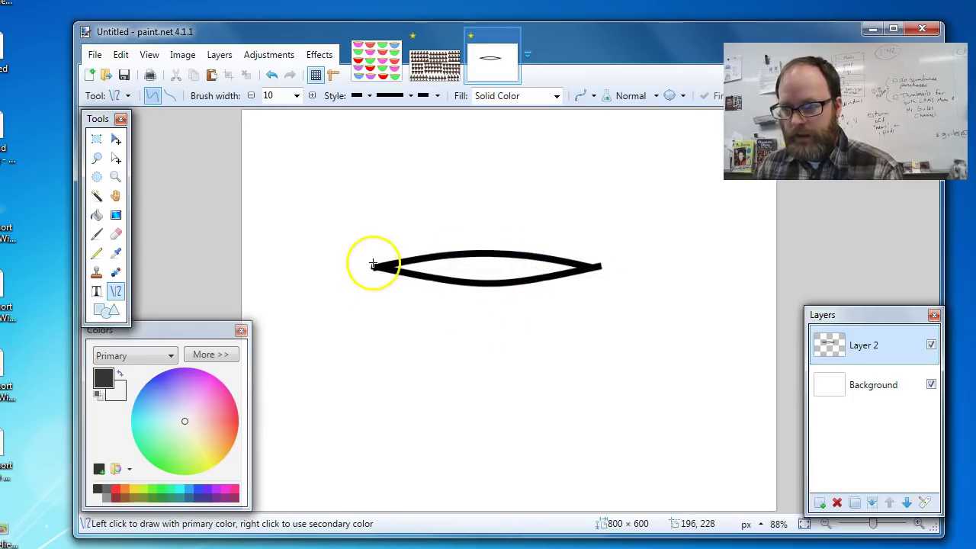
Draw a line about 334 px wide between the rim's ends and curve it deeply downward to form the bowl's body
left_click_drag(373, 267, 525, 268)
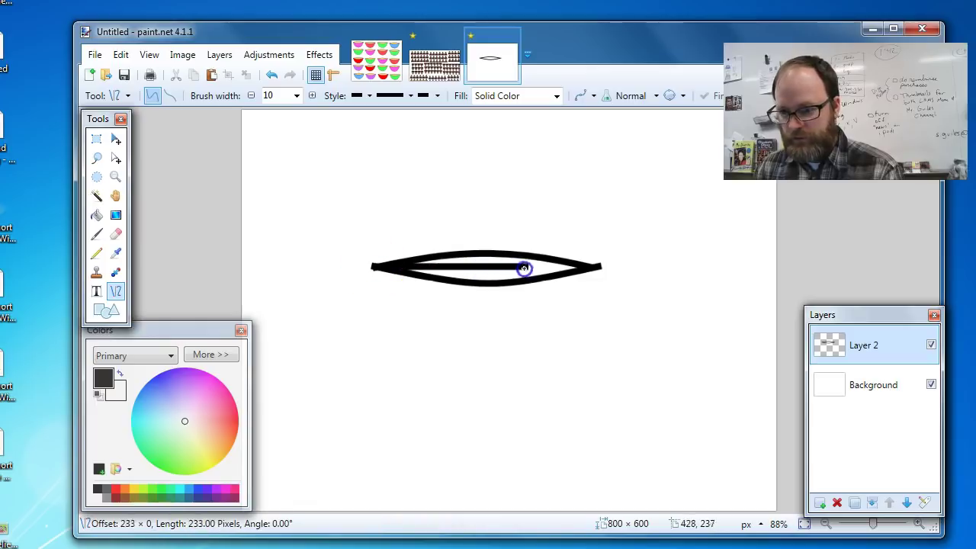
left_click_drag(596, 264, 596, 264)
left_click(562, 279)
left_click(447, 279)
left_click_drag(446, 280, 447, 368)
left_click_drag(523, 268, 538, 362)
left_click_drag(453, 360, 424, 371)
left_click_drag(536, 361, 559, 369)
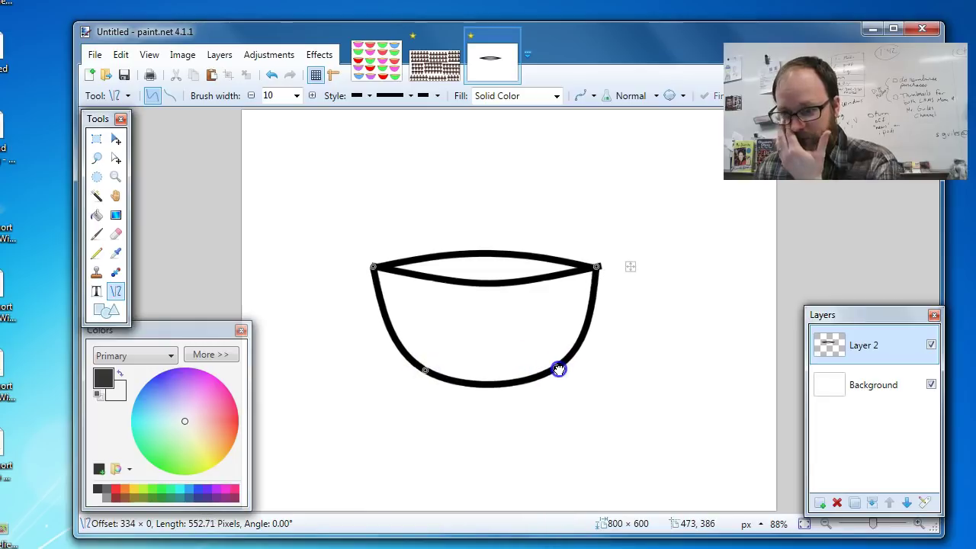
key("Return")
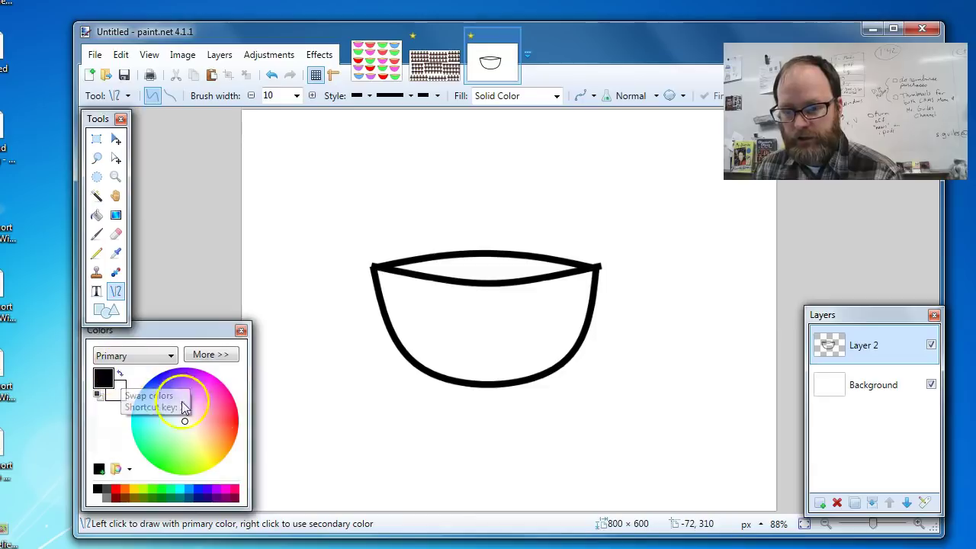
Fill the bowl's body with pale green and its opening with pale peach using the Paint Bucket at 50% tolerance
left_click(202, 422)
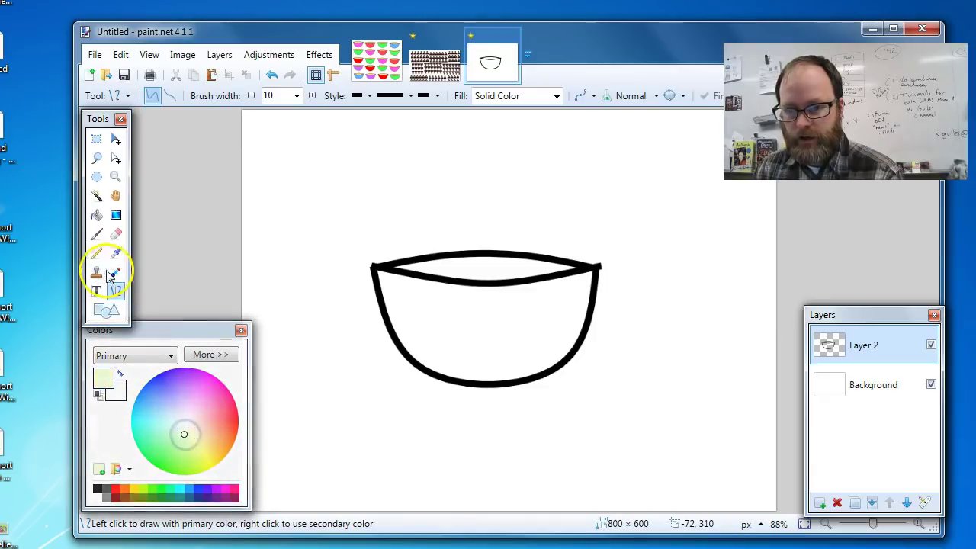
left_click(97, 216)
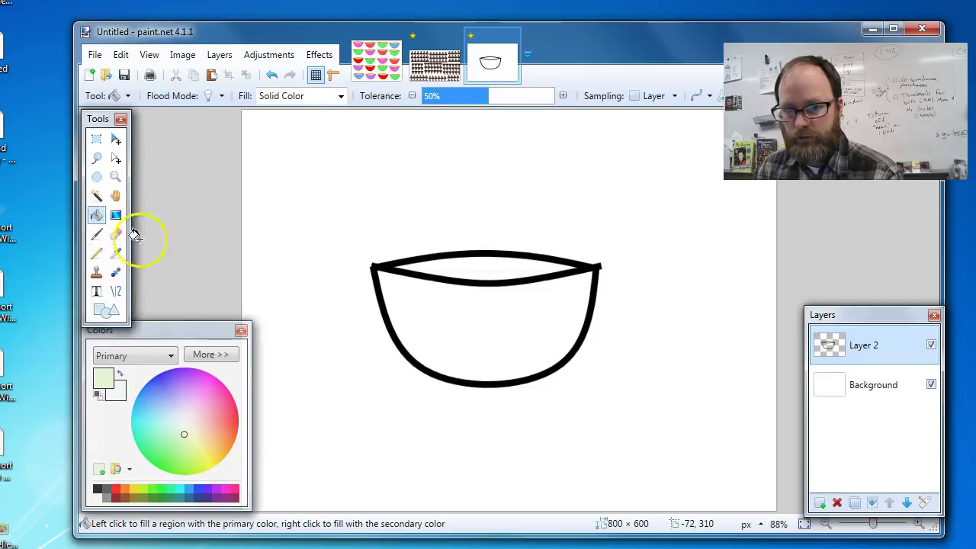
left_click(430, 325)
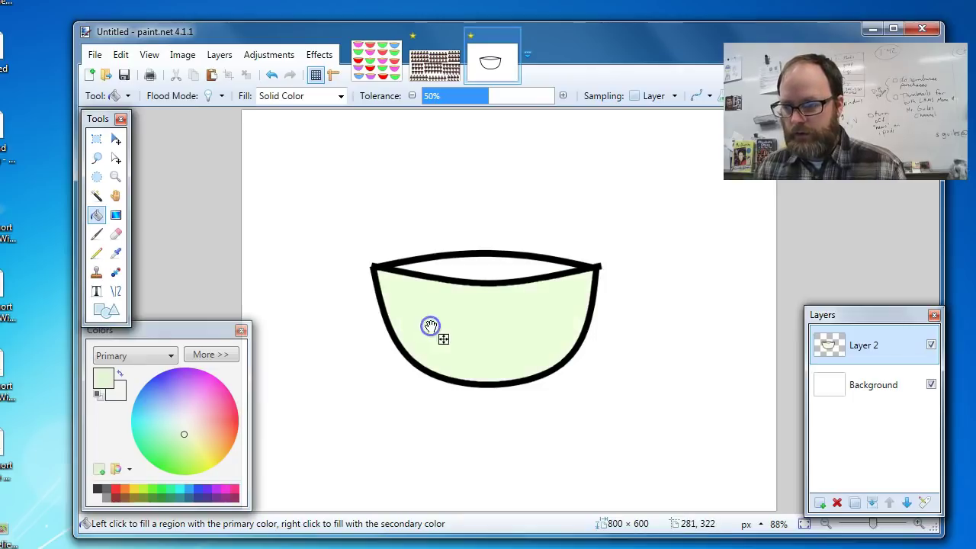
left_click(452, 363)
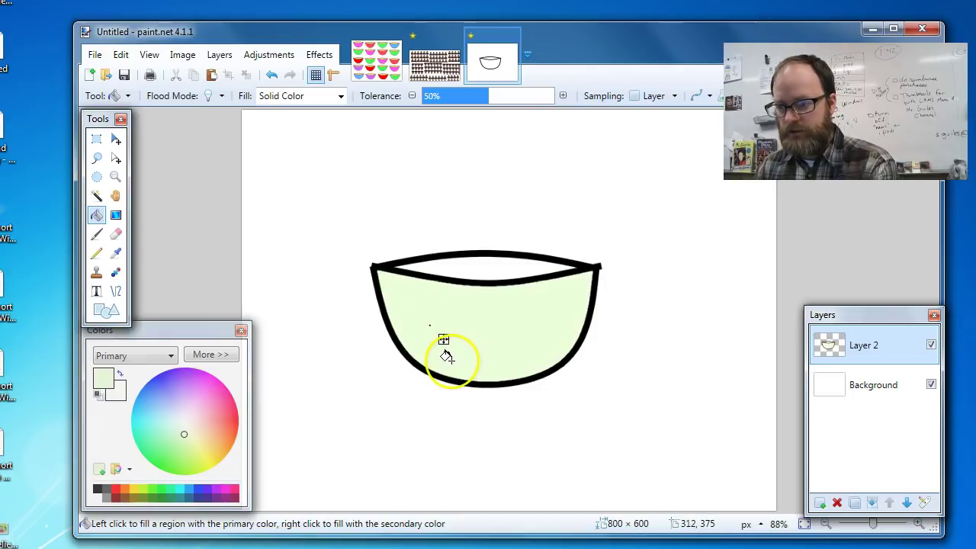
left_click_drag(190, 432, 202, 432)
left_click(464, 269)
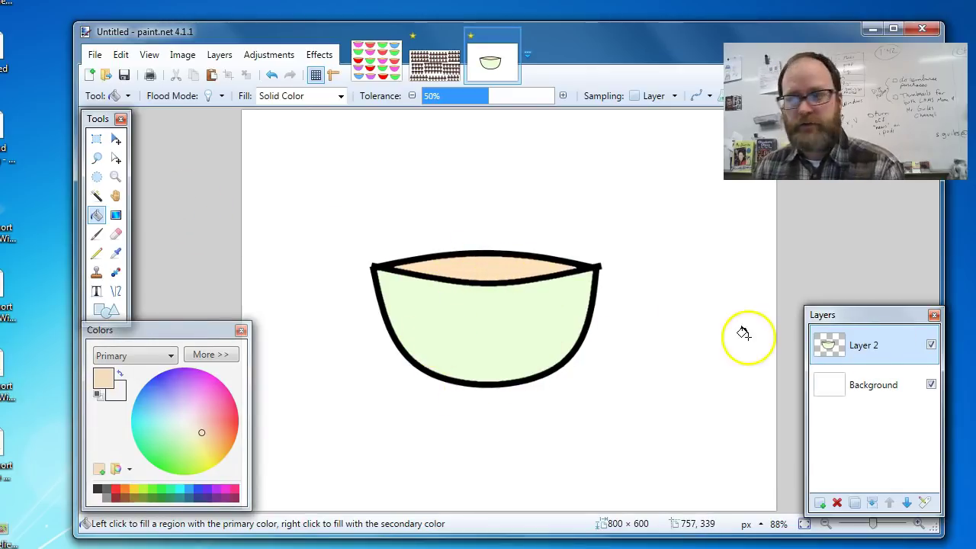
Hide Layer 2 and show it again to check what it contains
left_click_drag(869, 320, 736, 240)
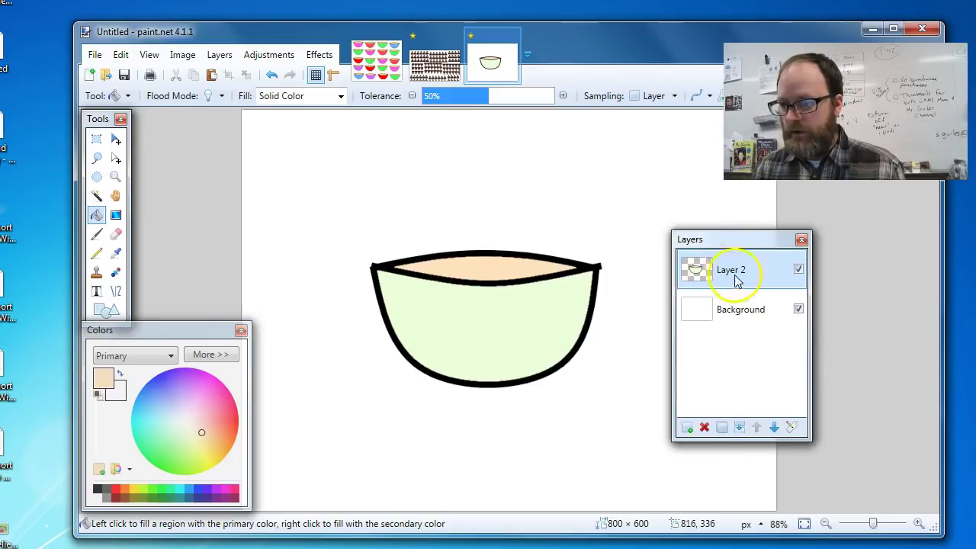
left_click(798, 271)
left_click(798, 270)
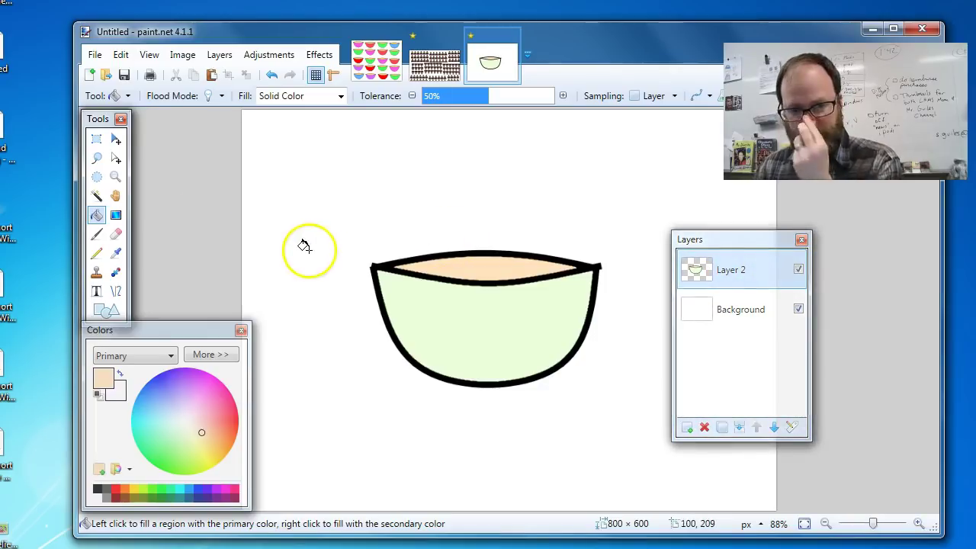
Lasso the whole bowl, move it to the canvas's upper-left corner and shrink the selection to about 109 × 71 px
left_click(95, 137)
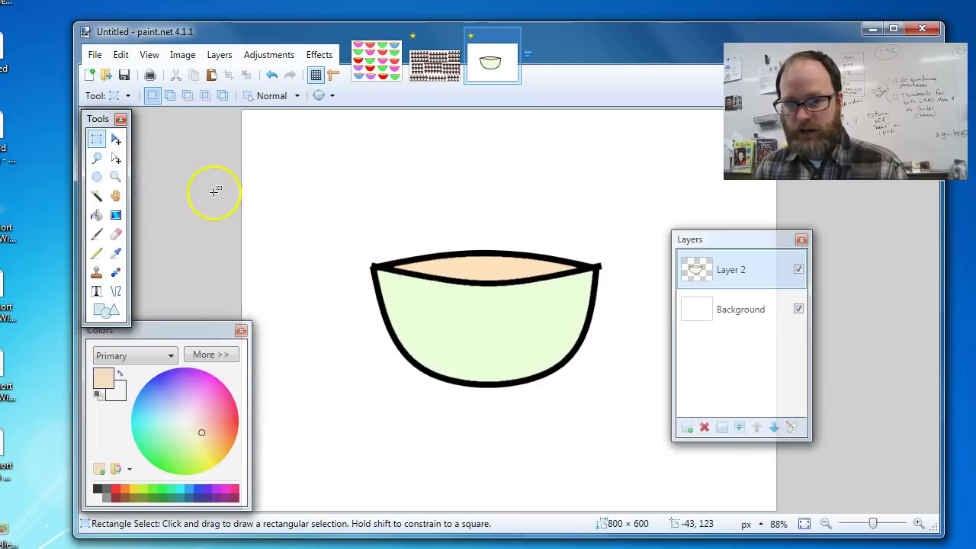
left_click(98, 158)
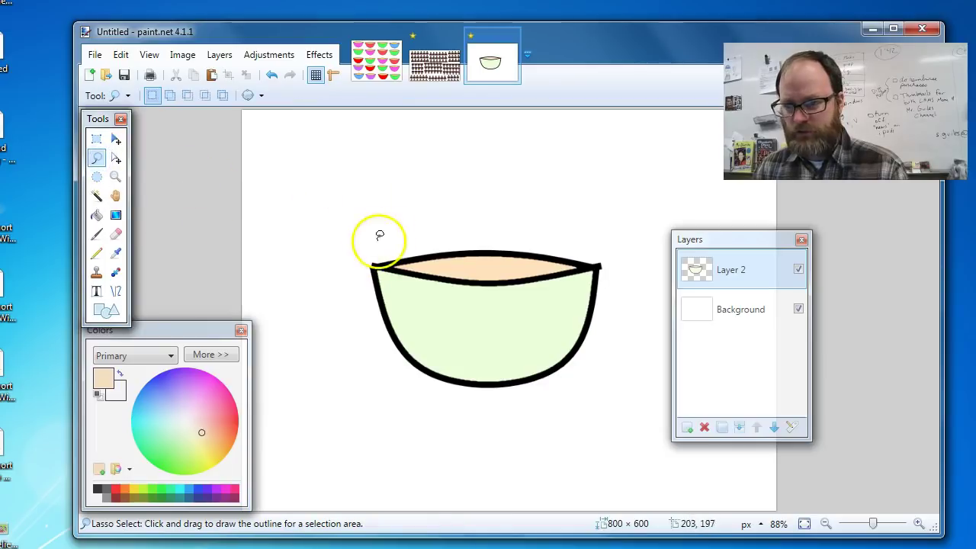
mouse_move(374, 249)
left_mouse_down()
mouse_move(455, 240)
mouse_move(575, 247)
mouse_move(606, 263)
mouse_move(616, 311)
mouse_move(568, 379)
mouse_move(509, 404)
mouse_move(444, 399)
mouse_move(389, 354)
left_mouse_up()
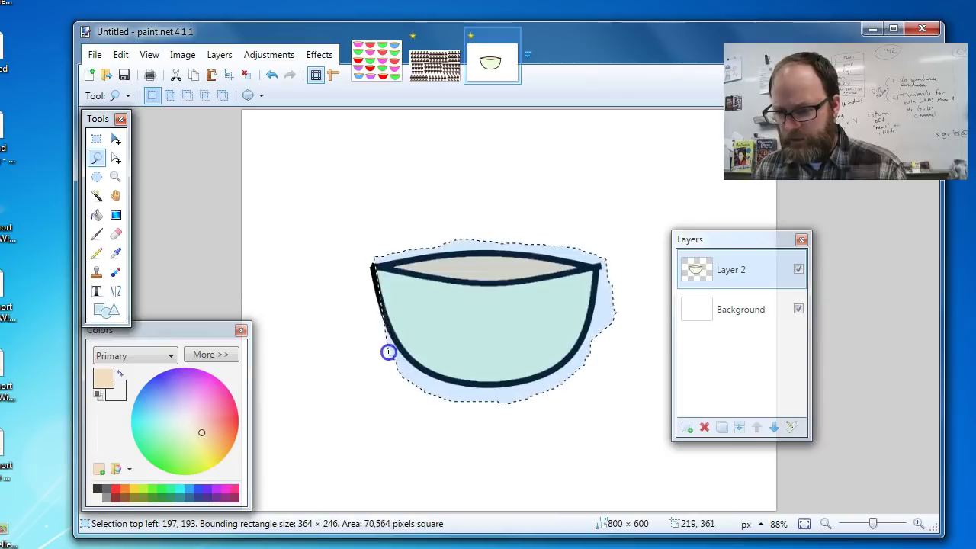
left_click_drag(374, 314, 367, 263)
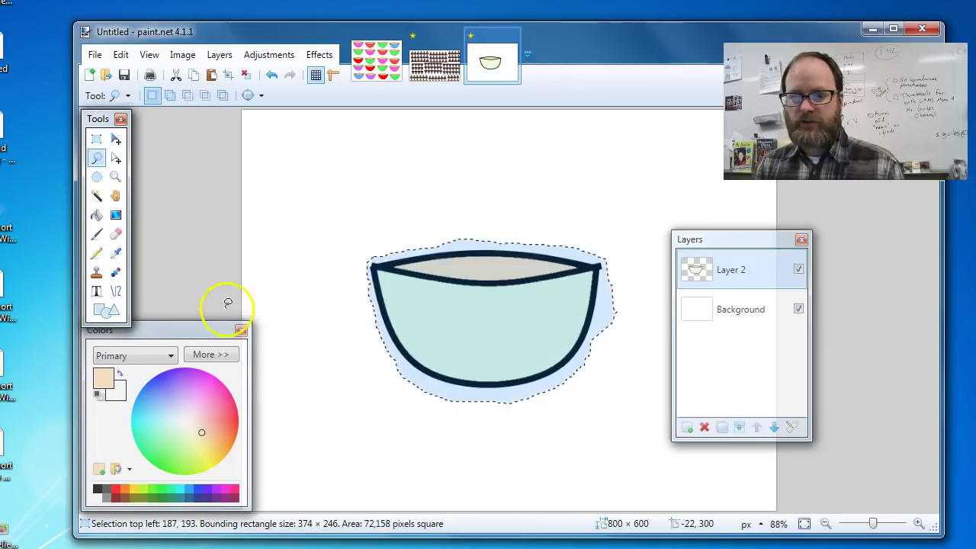
left_click(116, 140)
left_click_drag(464, 341, 347, 219)
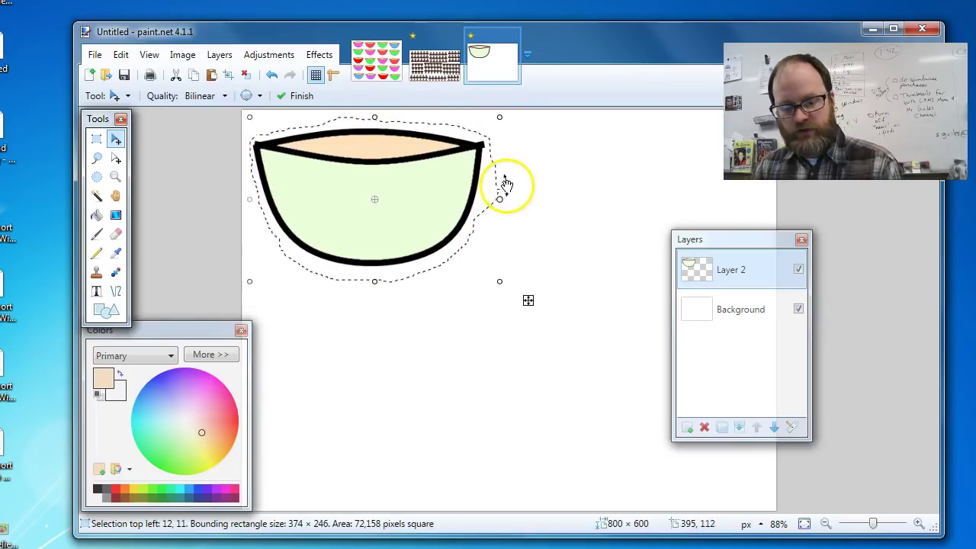
left_click_drag(497, 283, 321, 176)
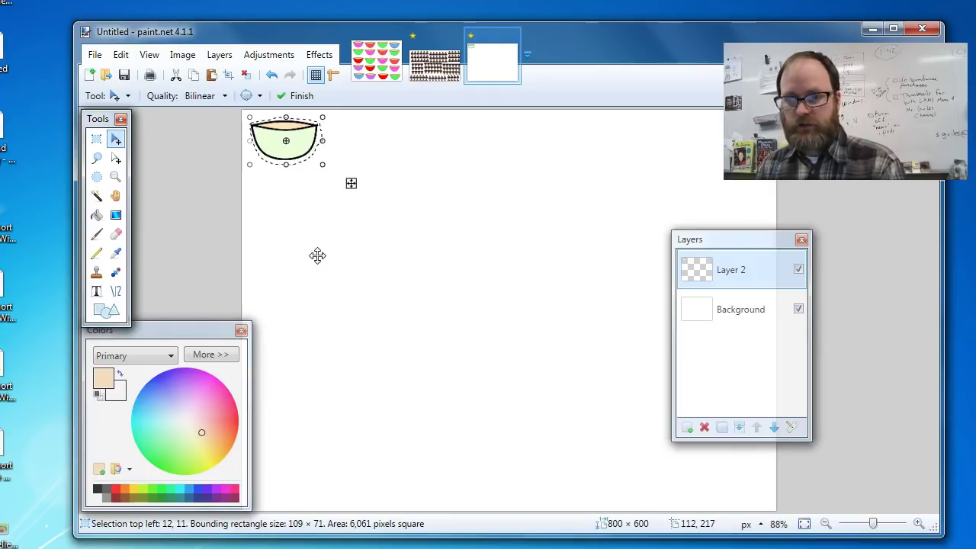
Paste a copy of the small bowl, place it directly below the first and deselect it
left_click(381, 312)
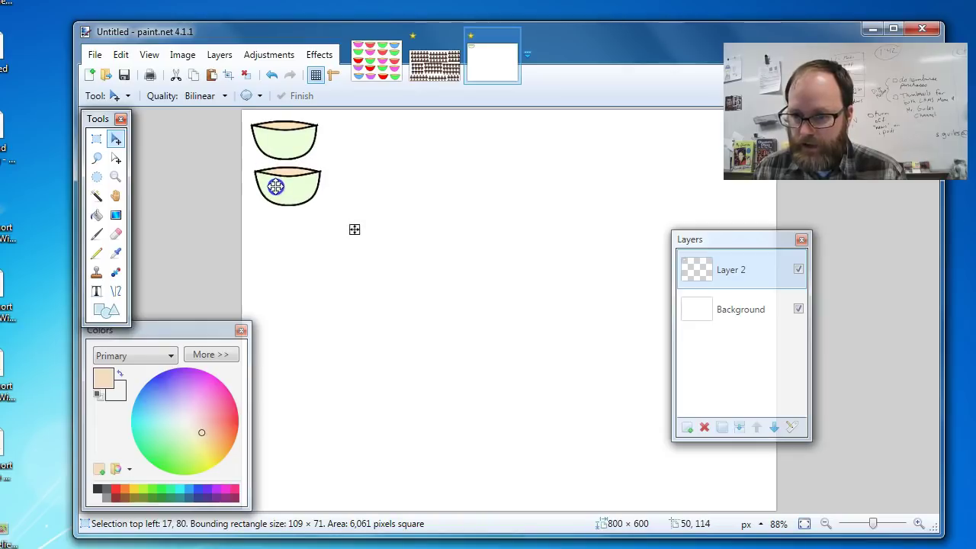
left_click(356, 212)
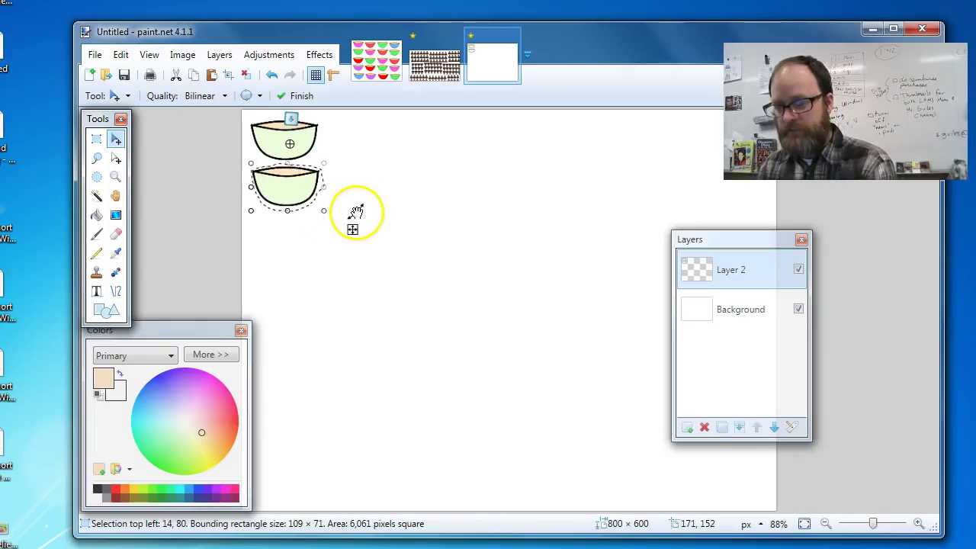
key("ctrl+d")
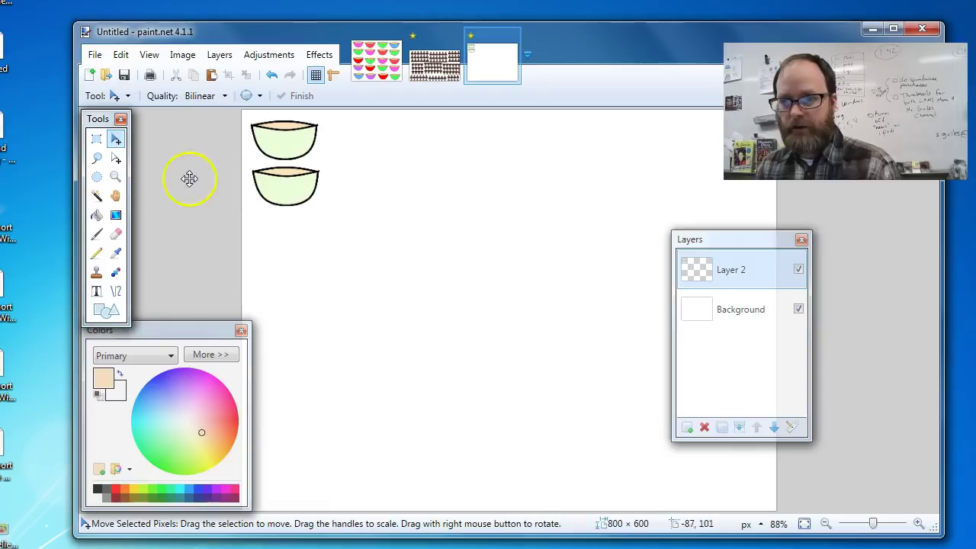
Select both bowls with a rectangle and place a duplicate of the pair below them, making a column of four
left_click(97, 140)
left_click_drag(246, 114, 342, 329)
key("m")
left_click_drag(300, 287, 303, 286)
Paste the pair of bowls twice more to form a second column of four beside the first, and deselect
key("ctrl+v")
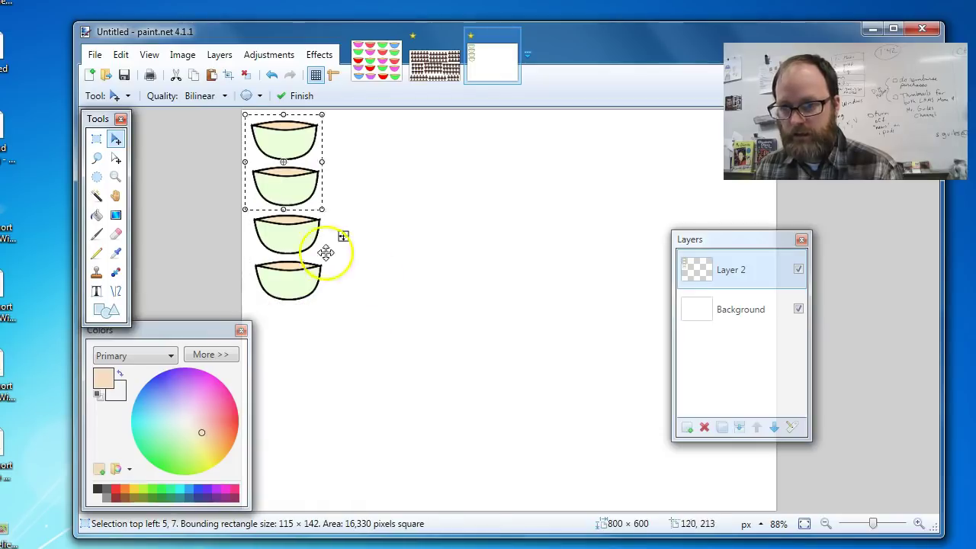
left_click_drag(285, 183, 363, 183)
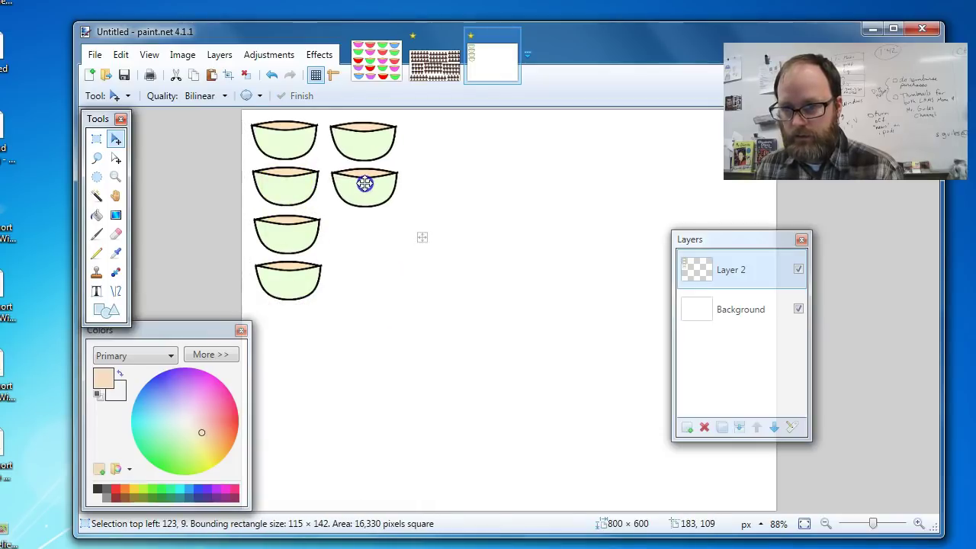
left_click(439, 351)
key("ctrl+v")
left_click_drag(288, 190, 381, 288)
key("ctrl+d")
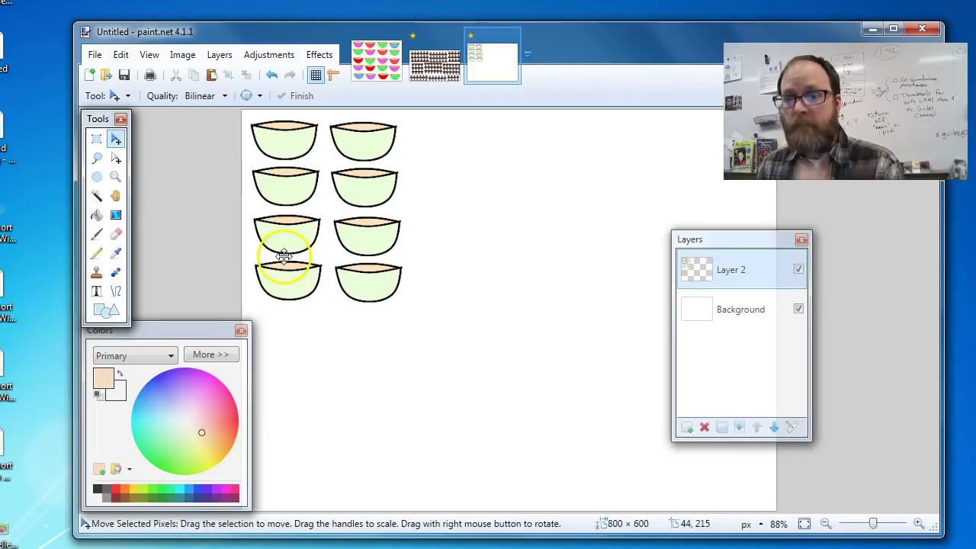
Fill the first column's third bowl with periwinkle blue and the second column's second bowl with coral red
left_click(96, 215)
left_click(167, 396)
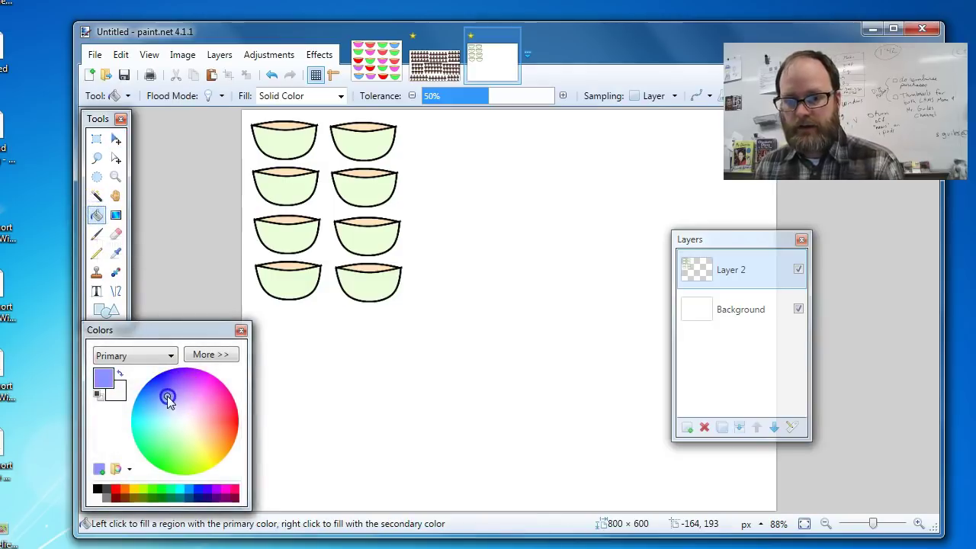
left_click(280, 237)
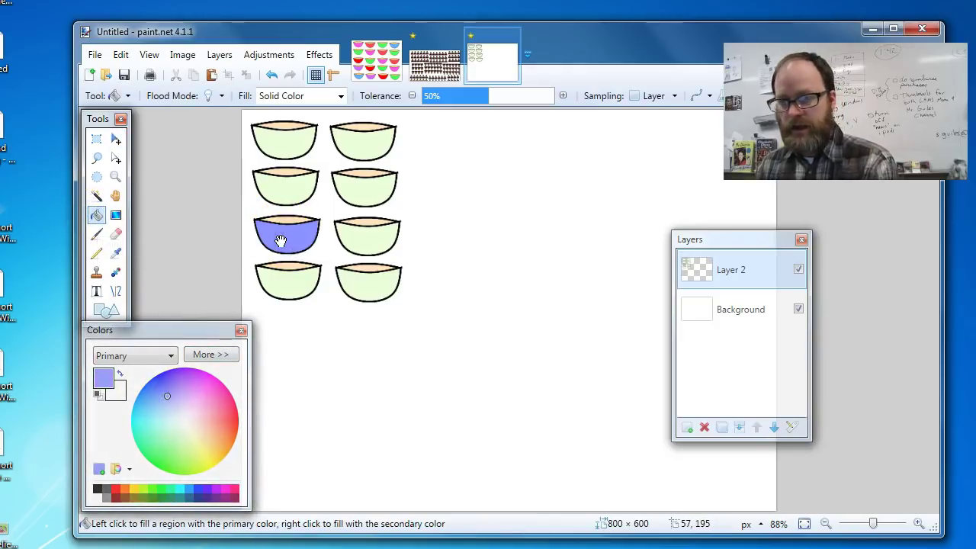
left_click(175, 426)
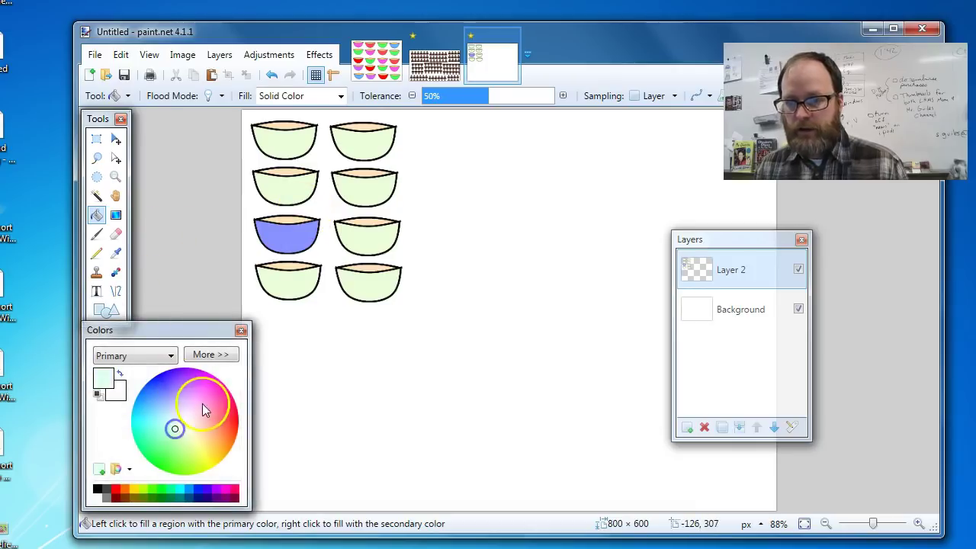
left_click(213, 438)
left_click(222, 414)
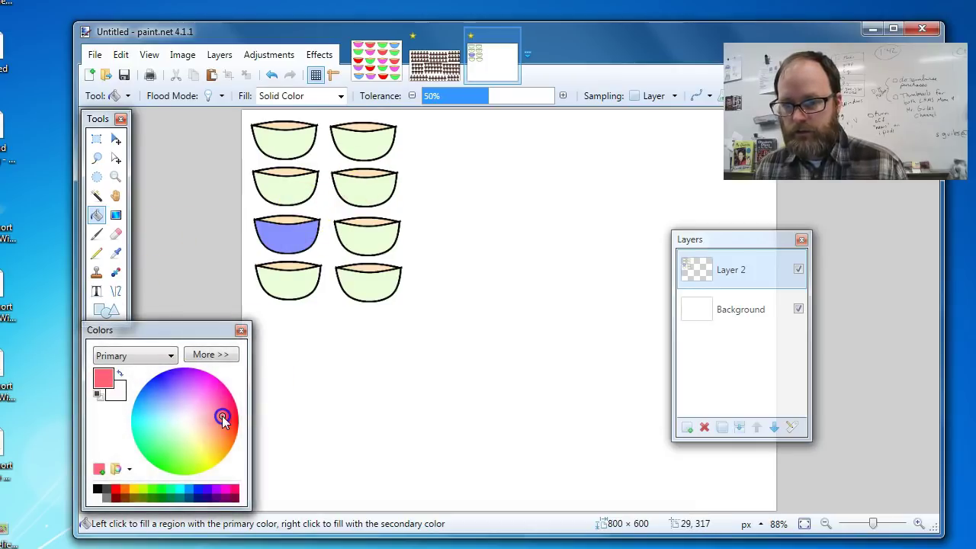
left_click(350, 188)
Fill the remaining bowls of the second column: purple for the first, orange for the third and bright green for the fourth
left_click(190, 391)
left_click_drag(190, 391, 192, 380)
left_click(359, 141)
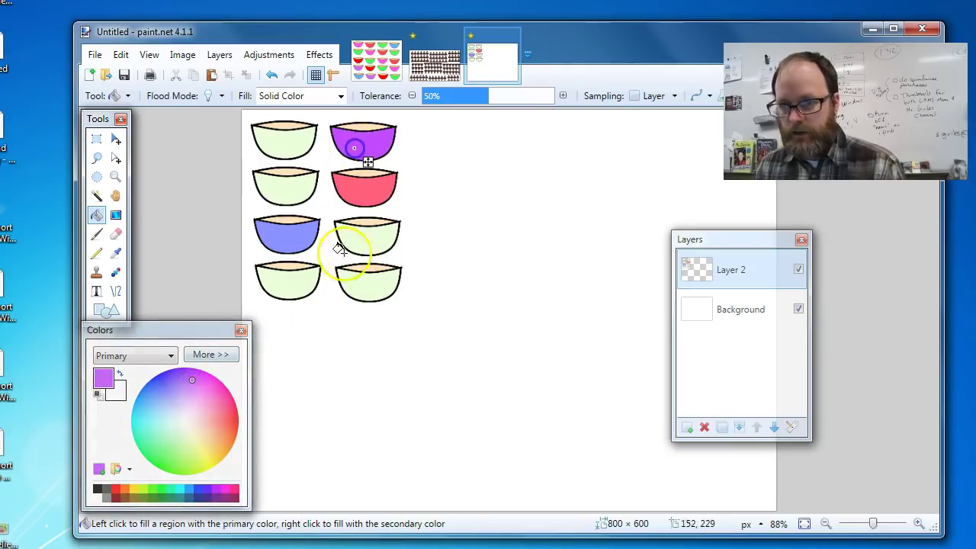
left_click(224, 449)
left_click(377, 243)
left_click_drag(192, 447, 183, 461)
left_click(349, 280)
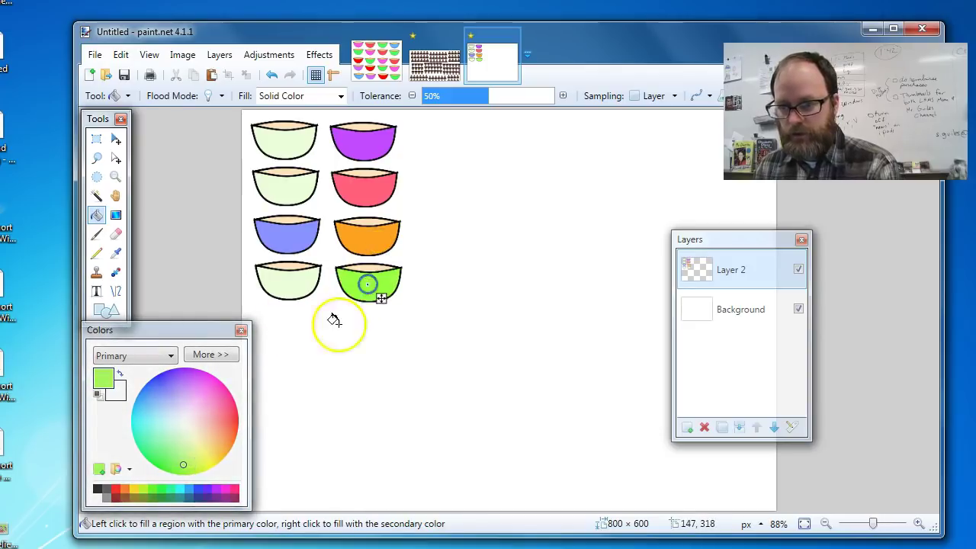
Fill the first column's second bowl with cyan and its first bowl with deep blue
left_click(157, 451)
left_click_drag(150, 439, 159, 430)
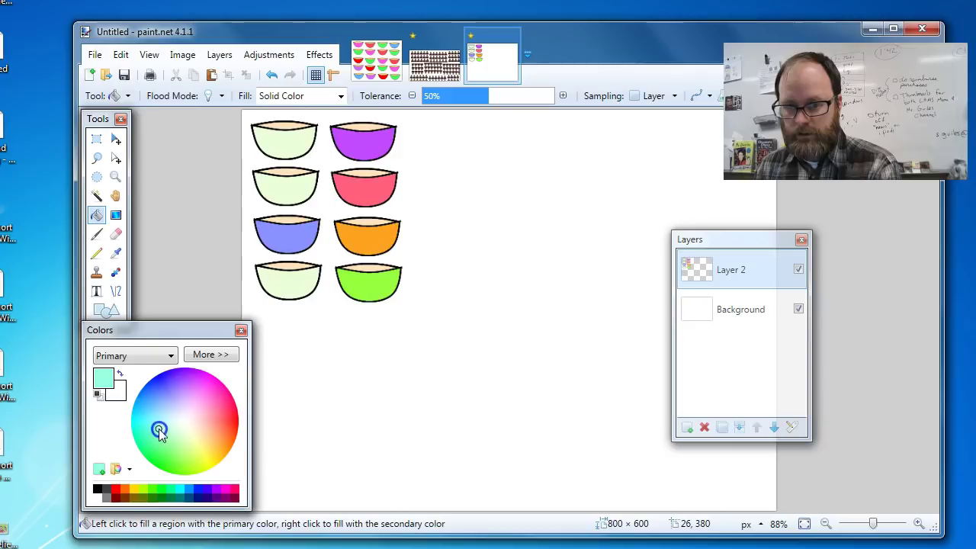
left_click(288, 185)
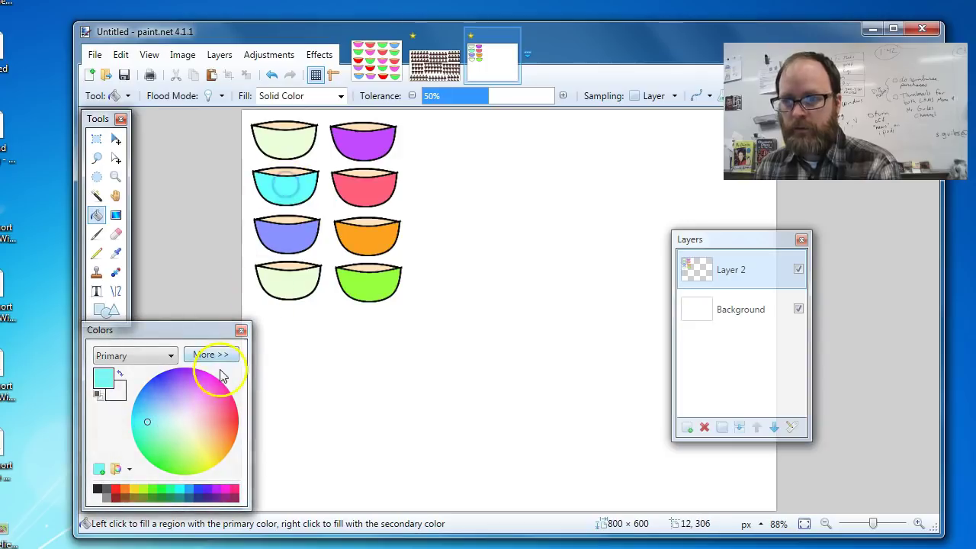
left_click_drag(174, 425, 159, 383)
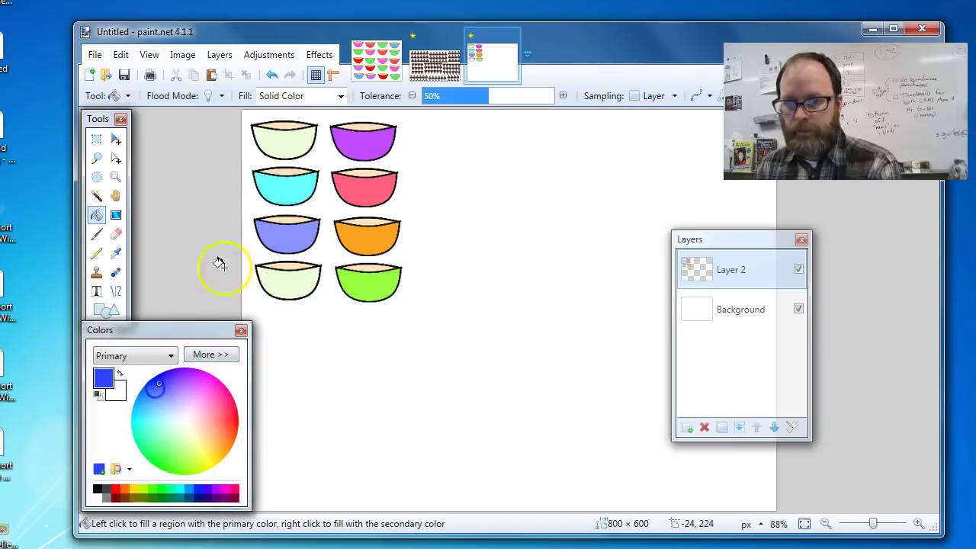
left_click(281, 141)
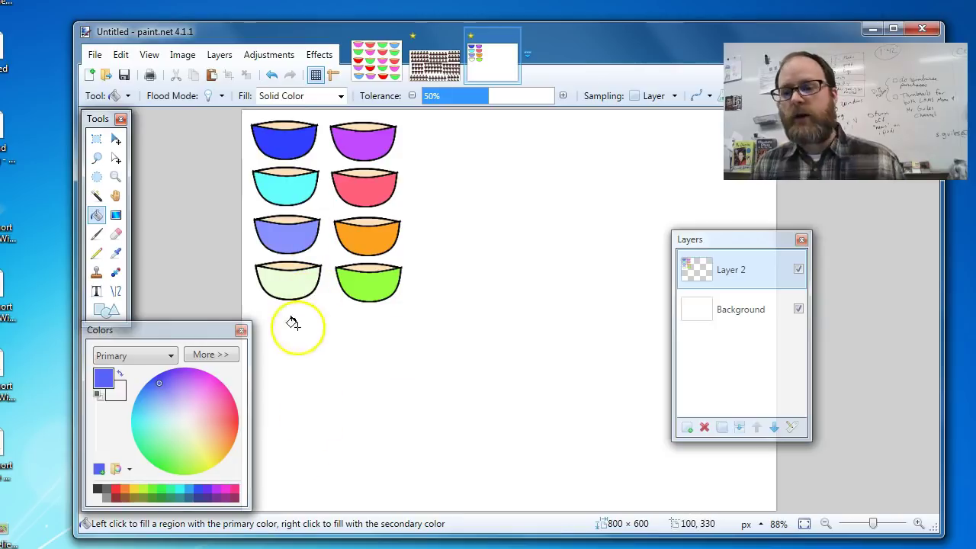
Select all eight bowls with a rectangle, place a duplicate directly to their right to make four columns, and deselect
left_click(96, 139)
left_click_drag(247, 114, 403, 304)
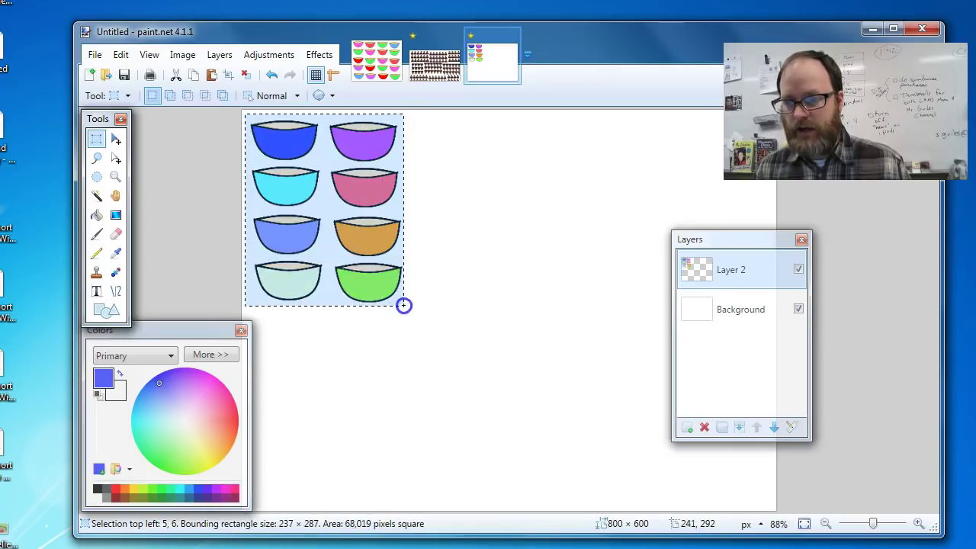
key("ctrl+v")
left_click_drag(294, 228, 452, 243)
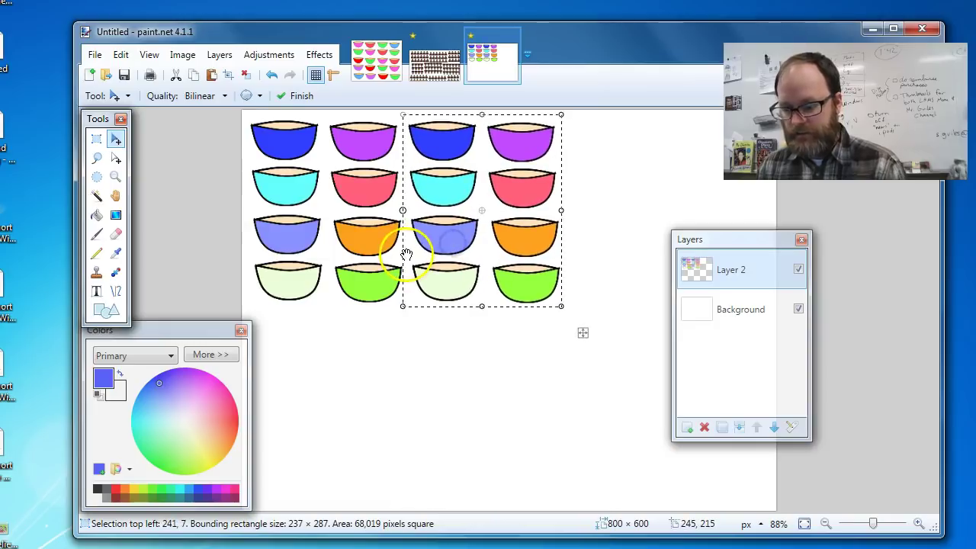
key("ctrl+d")
Select the four columns of bowls, place a duplicate to their right running past the canvas edge, and deselect
left_click(96, 139)
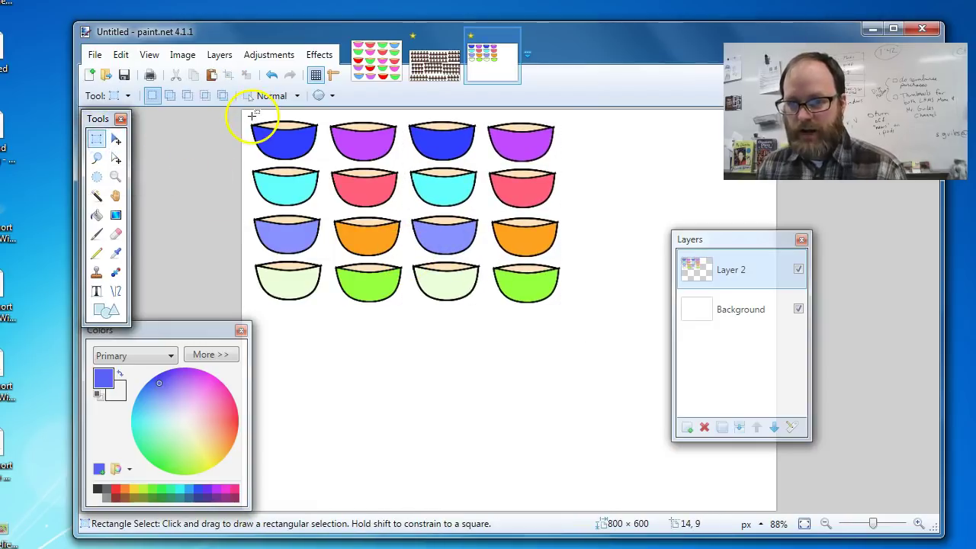
left_click_drag(246, 115, 563, 304)
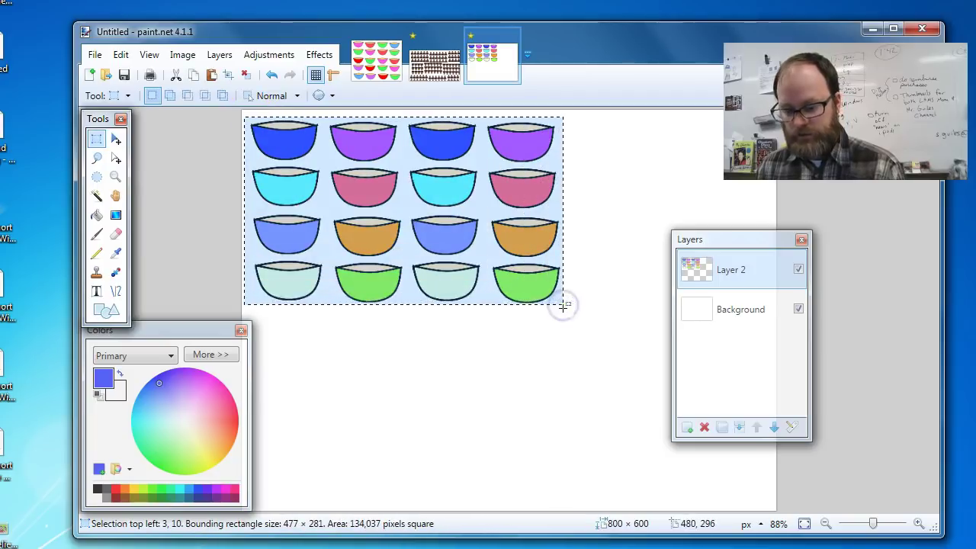
key("m")
left_click(393, 230)
left_click_drag(393, 230, 857, 342)
key("ctrl+d")
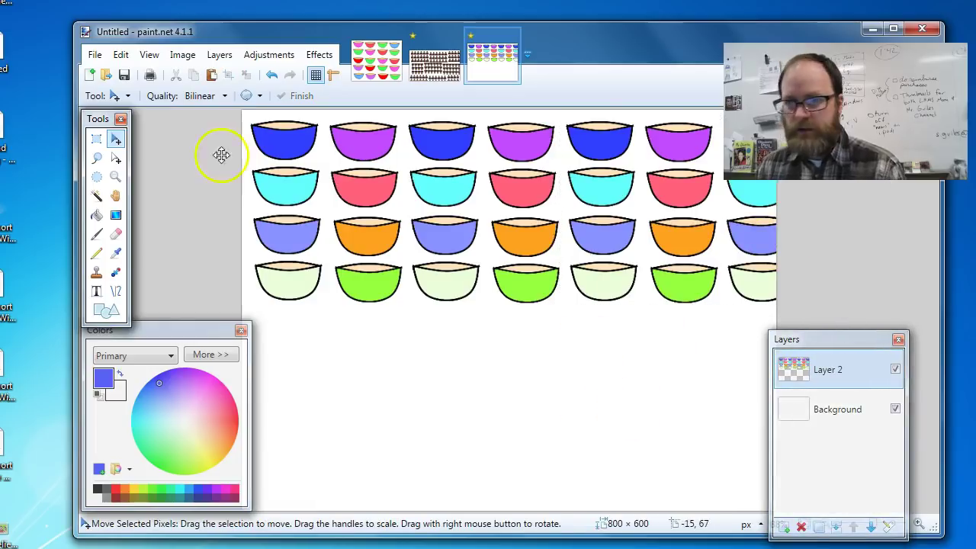
Select the cut-off seventh column of bowls at the canvas's right edge and delete it
left_click(98, 139)
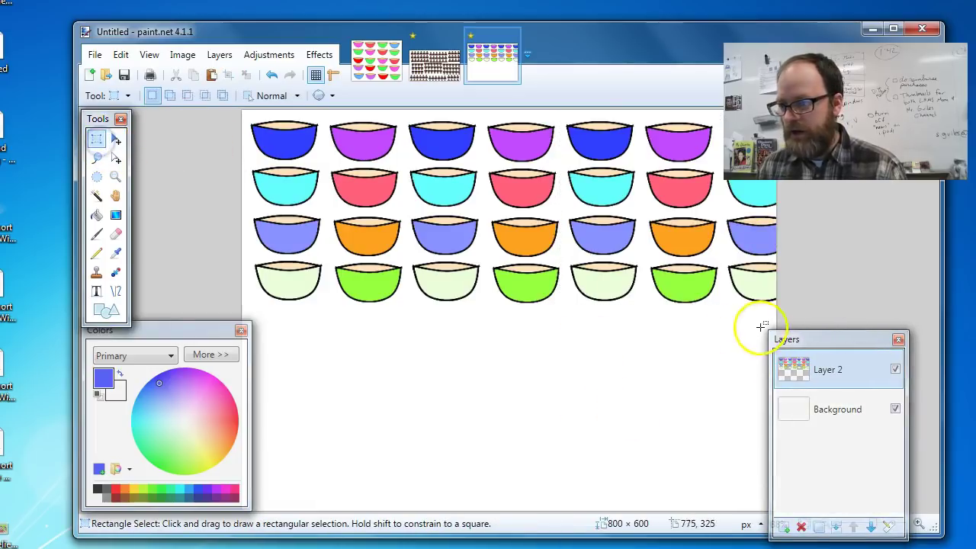
left_click_drag(724, 320, 834, 69)
key("Delete")
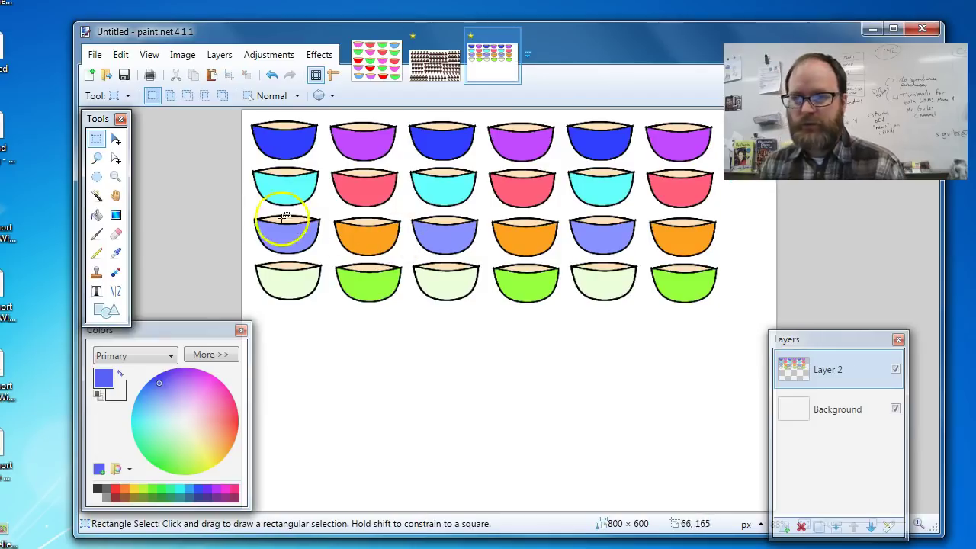
Select the six columns of bowls, place a duplicate below them to make eight rows, and deselect
left_click_drag(249, 110, 719, 306)
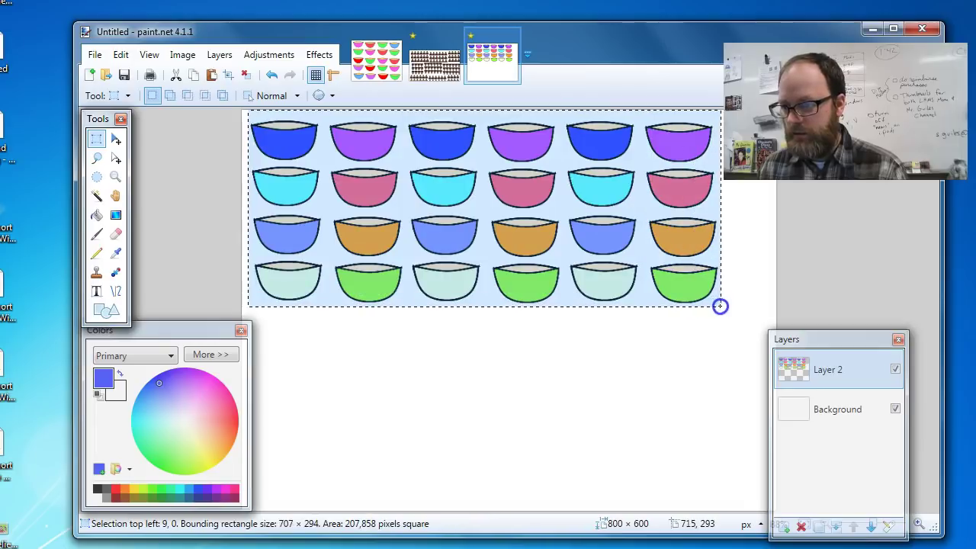
key("m")
left_click_drag(422, 234, 422, 436)
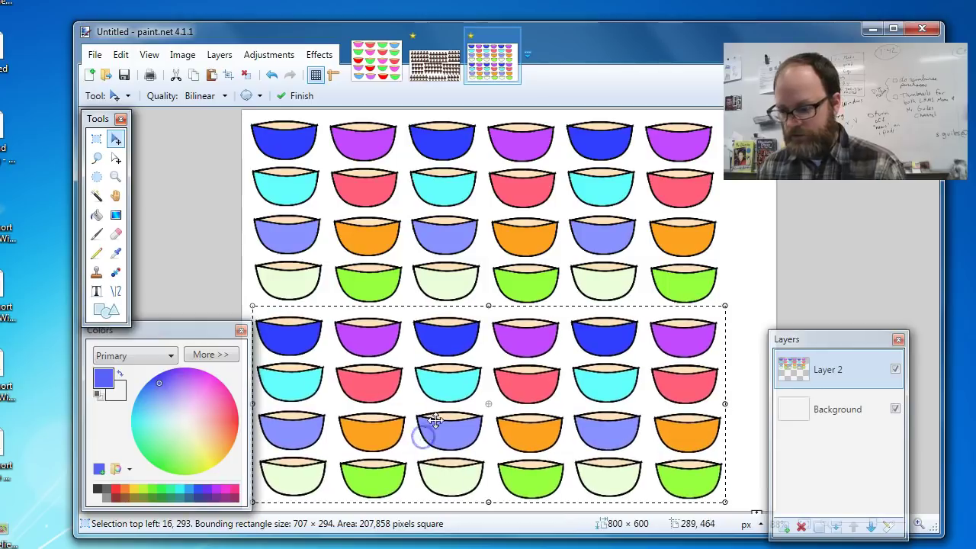
key("ctrl+d")
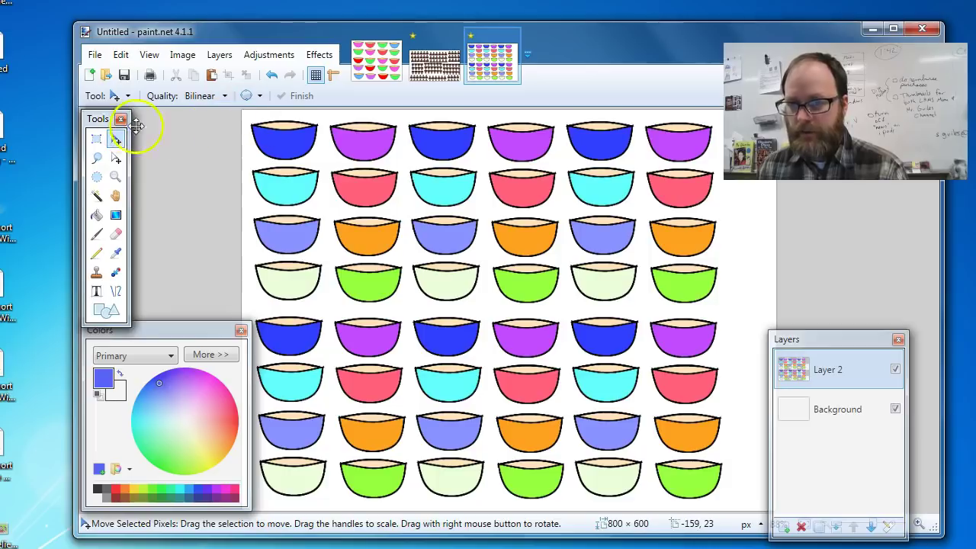
Select the whole bowl grid, stretch it to about 791 × 596 px to fill the canvas, adjust its position and deselect
left_click(96, 138)
left_click_drag(247, 115, 729, 503)
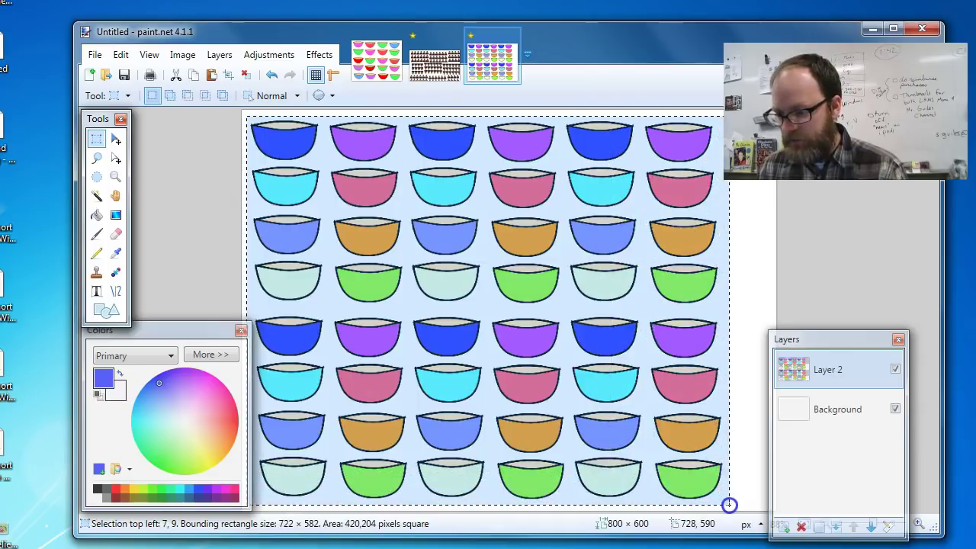
left_click_drag(185, 334, 161, 335)
left_click(116, 138)
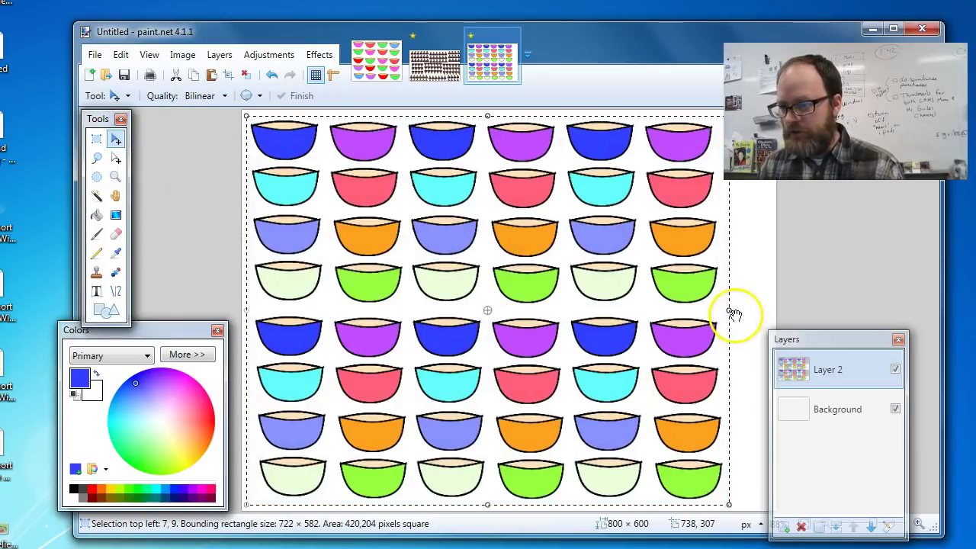
left_click_drag(732, 312, 772, 312)
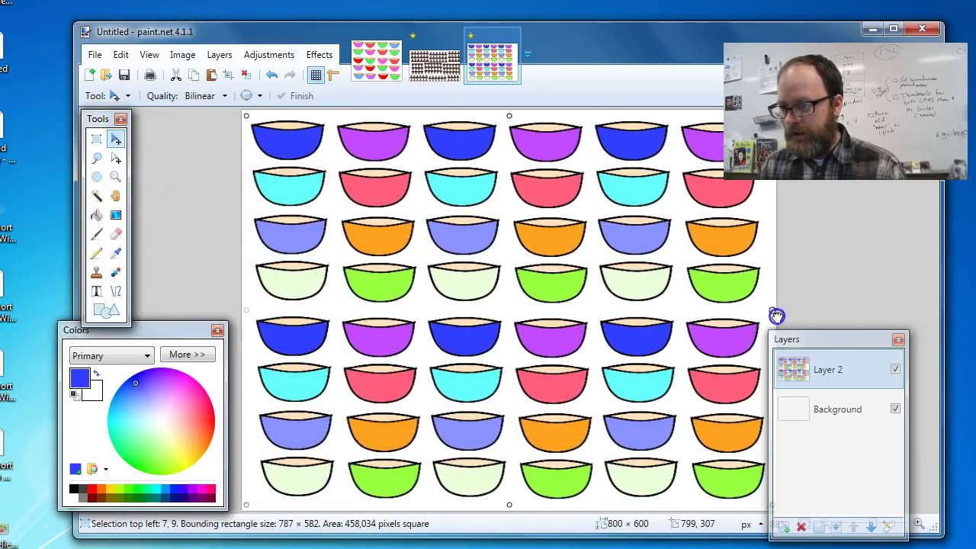
left_click_drag(510, 505, 509, 514)
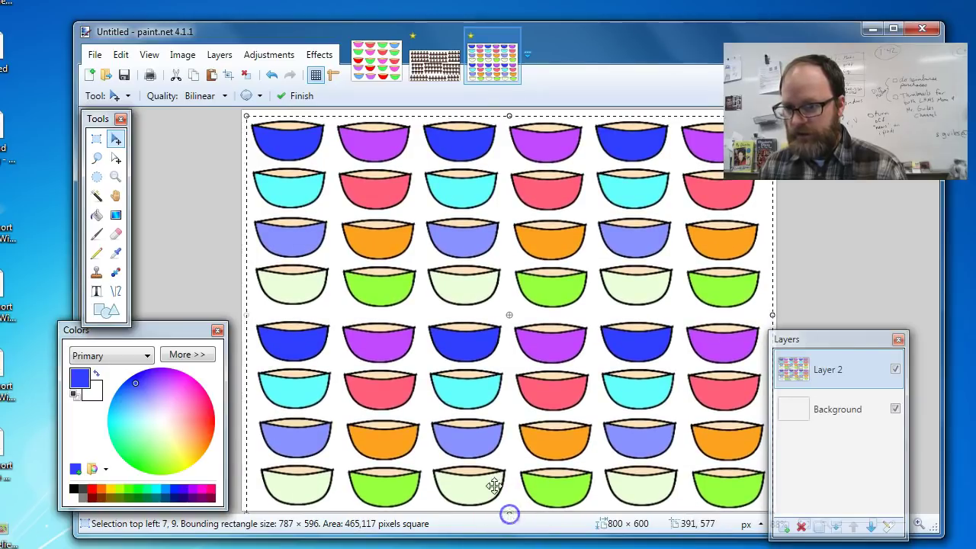
left_click_drag(244, 317, 243, 317)
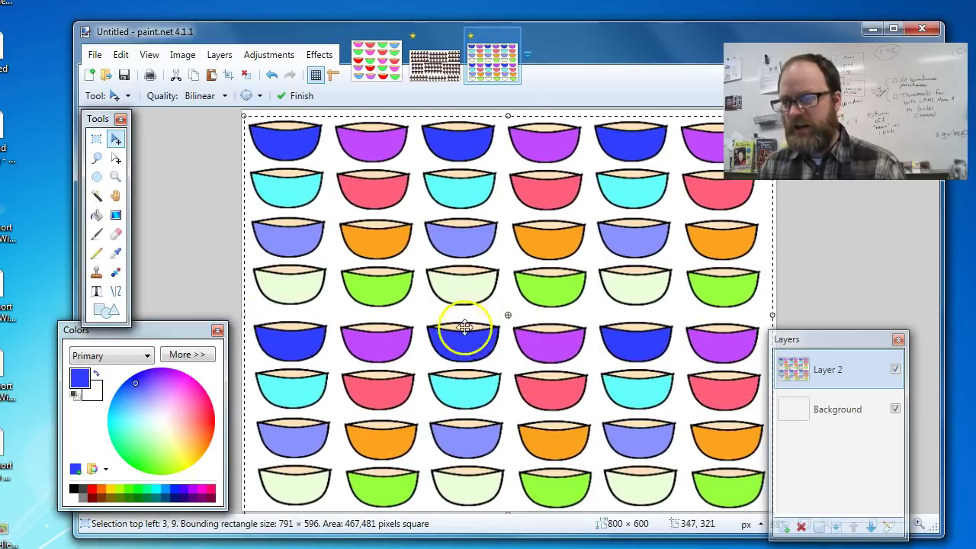
mouse_move(481, 328)
left_mouse_down()
mouse_move(494, 317)
mouse_move(492, 333)
mouse_move(484, 327)
left_mouse_up()
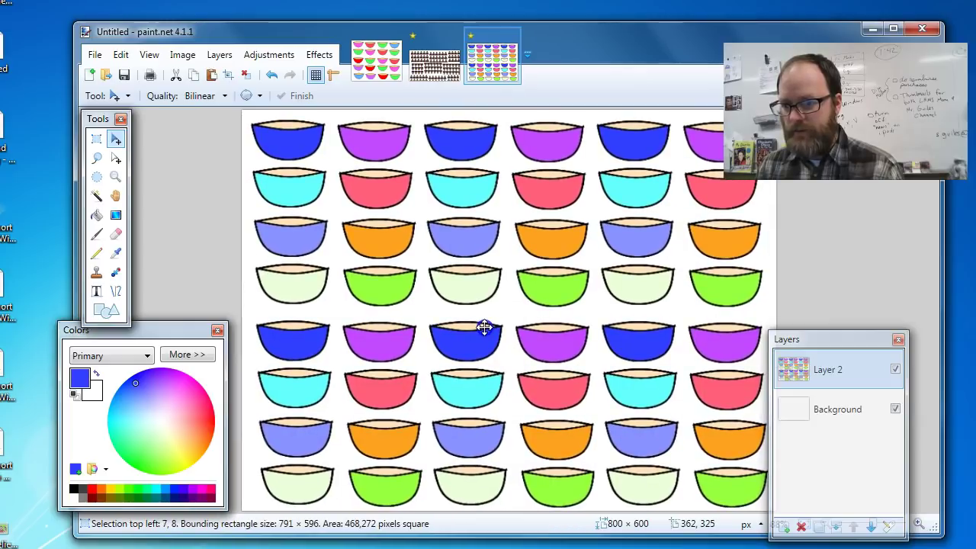
key("ctrl+d")
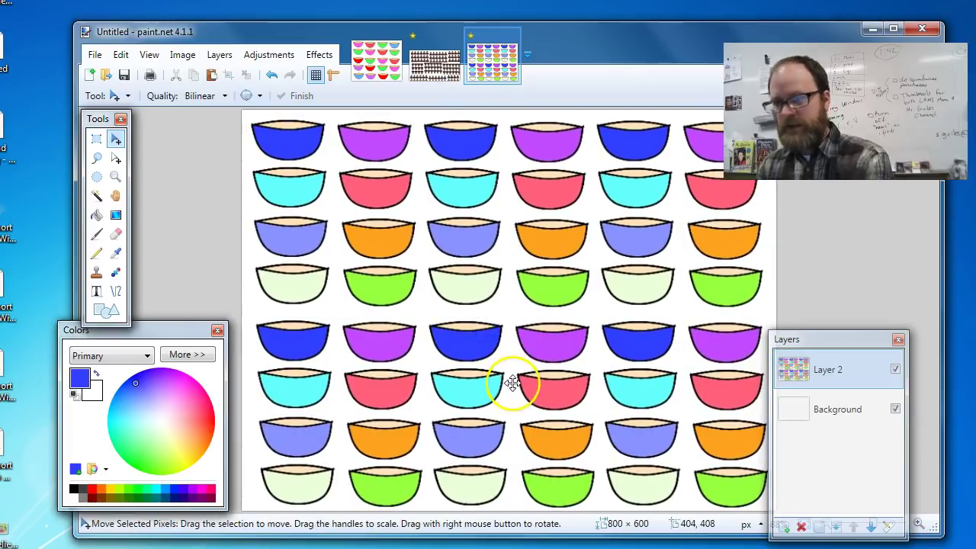
Fill the Background layer with a pale lavender and deepen the fill colour to a light purple
left_click(836, 412)
left_click_drag(836, 340, 866, 309)
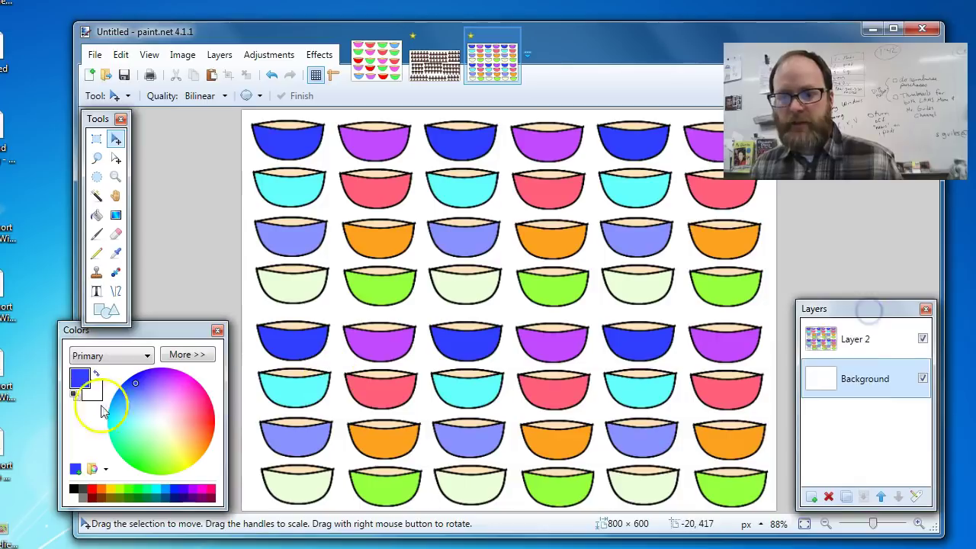
left_click(97, 217)
left_click_drag(135, 383, 156, 412)
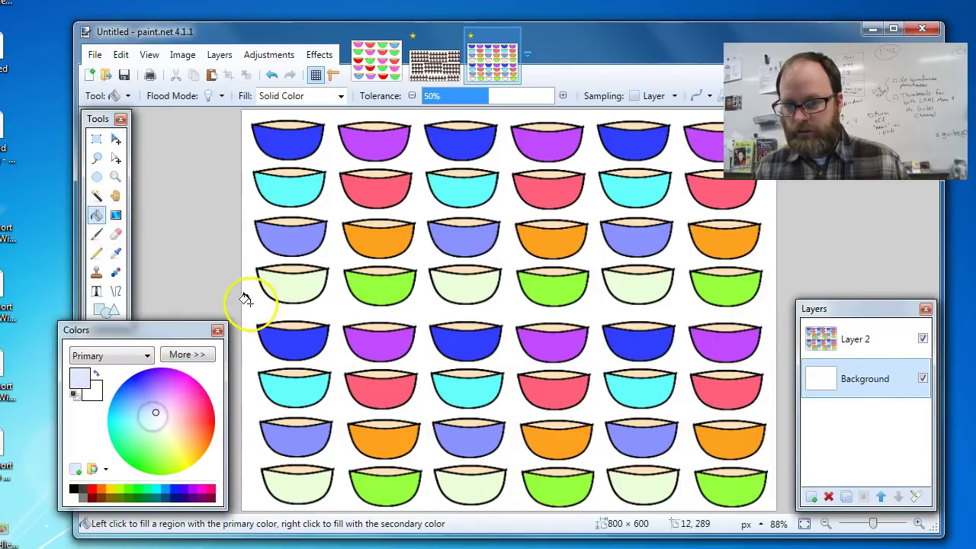
left_click(246, 298)
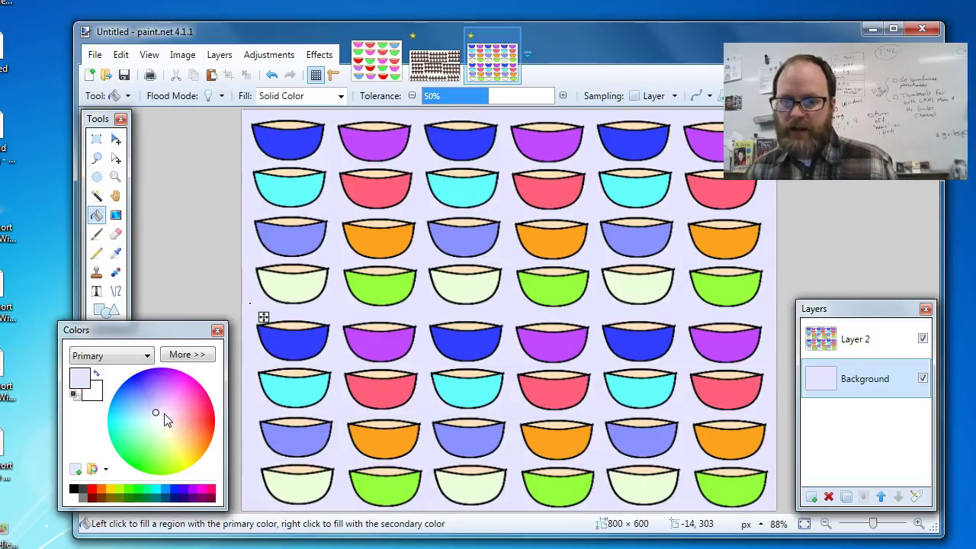
mouse_move(156, 416)
left_mouse_down()
mouse_move(183, 394)
mouse_move(200, 405)
mouse_move(183, 485)
mouse_move(157, 506)
mouse_move(116, 466)
mouse_move(157, 402)
left_mouse_up()
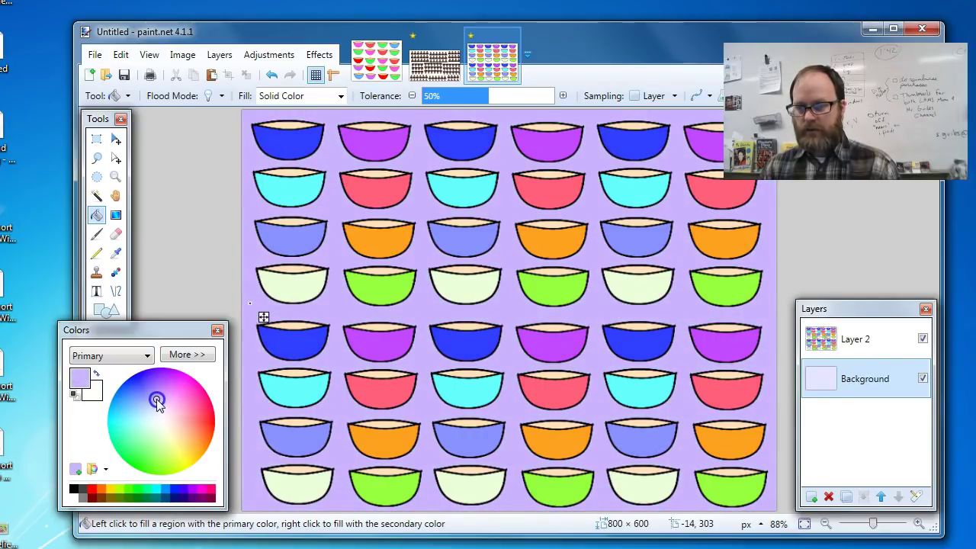